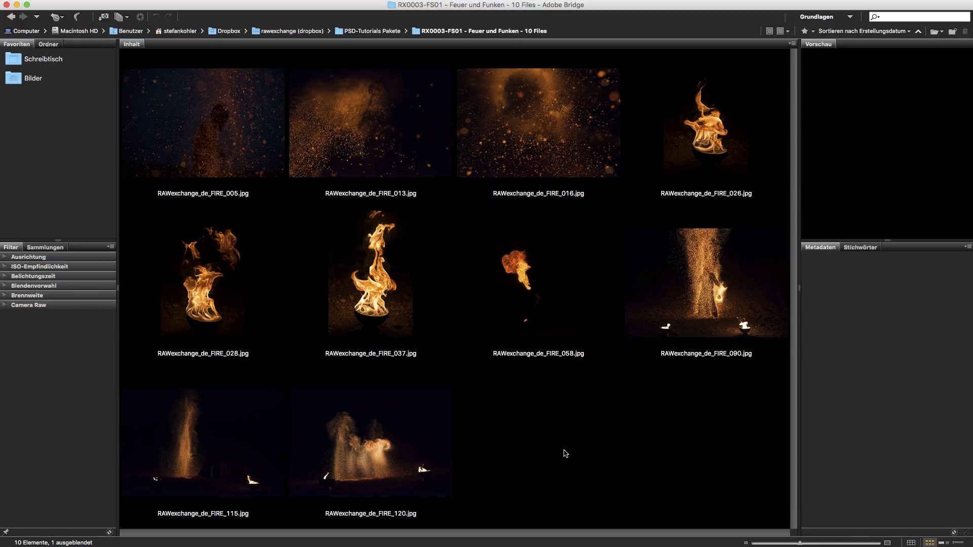
# Select FIRE_016 in Bridge and enlarge the thumbnails to review the fire images
pyautogui.click(519, 130)
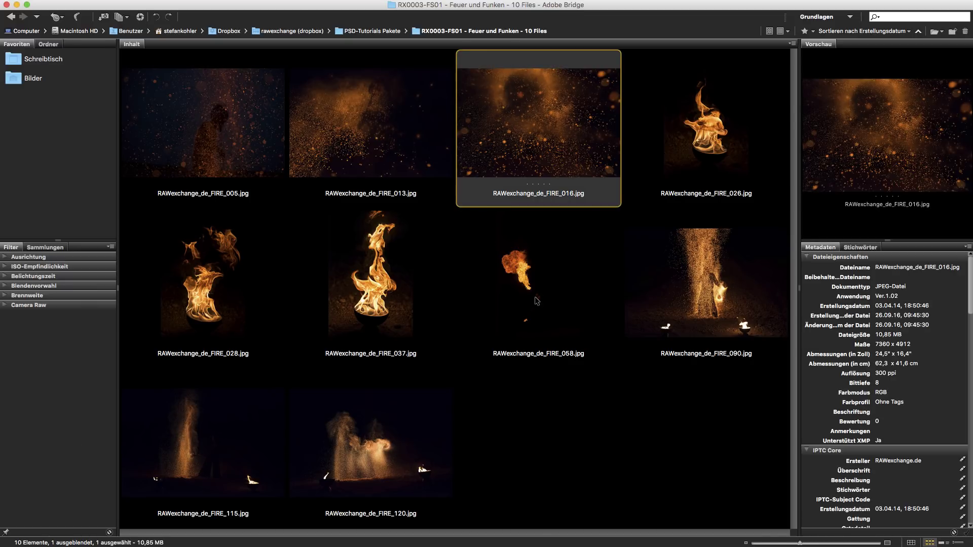
pyautogui.moveTo(801, 542); pyautogui.dragTo(861, 542)
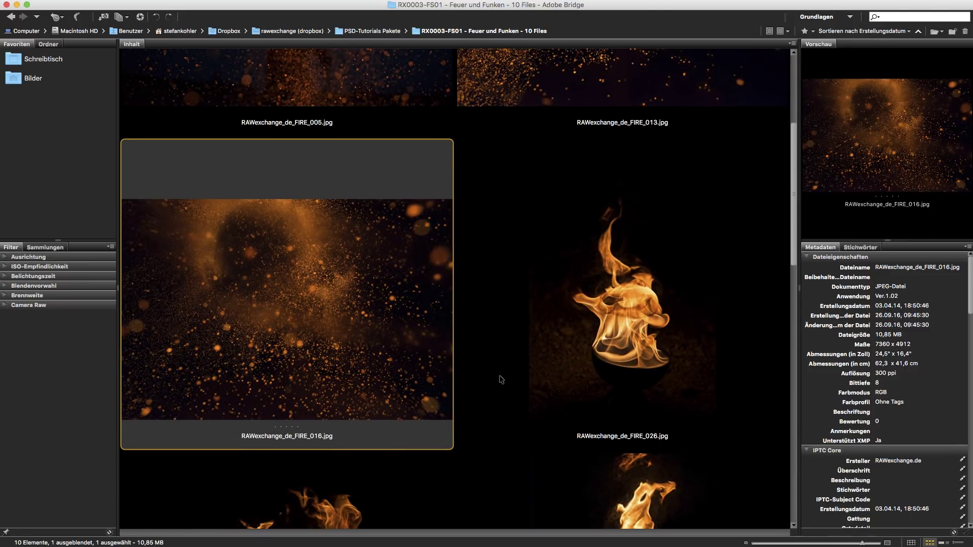
pyautogui.scroll(5, 456, 260)
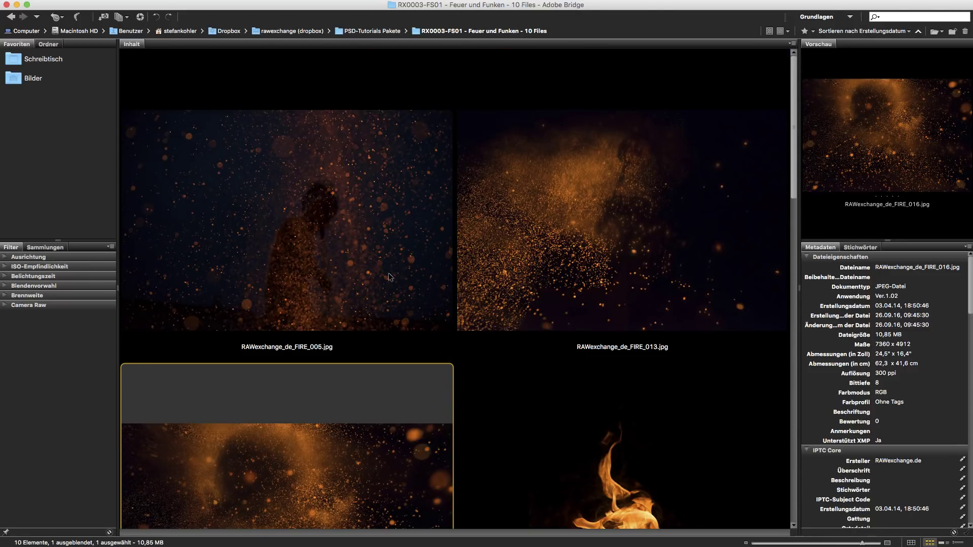
pyautogui.scroll(-7, 550, 312)
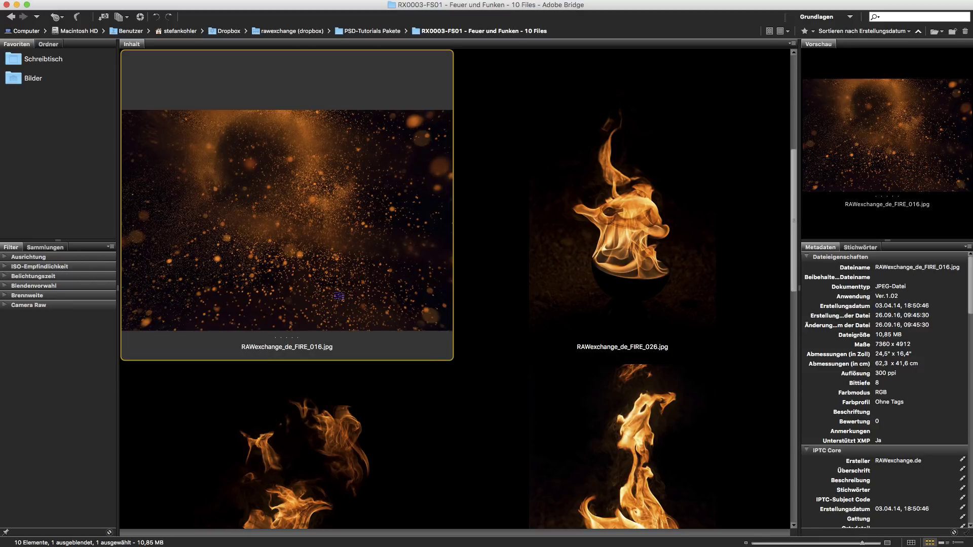
pyautogui.scroll(-7, 486, 324)
pyautogui.scroll(7, 380, 279)
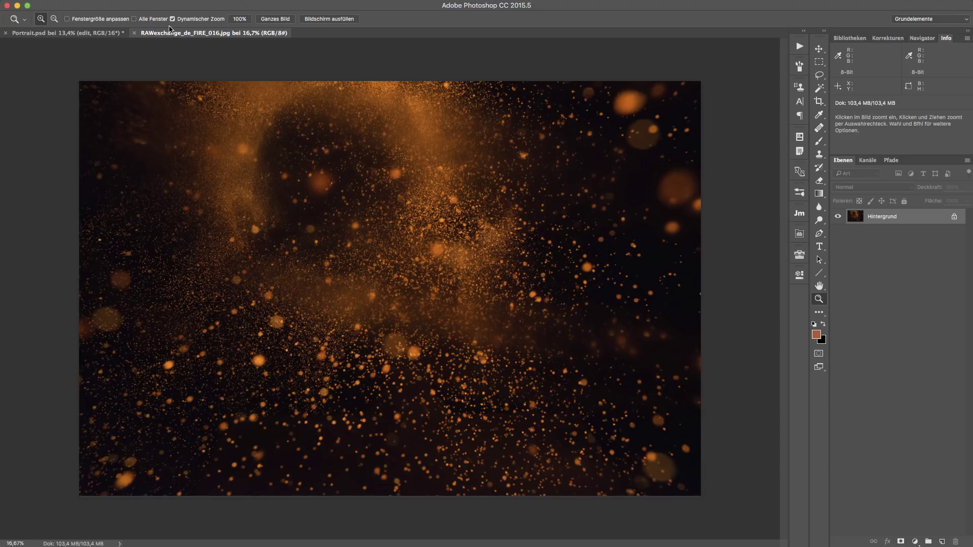
# Close the separate RAWexchange_de_FIRE_016.jpg document
pyautogui.click(134, 33)
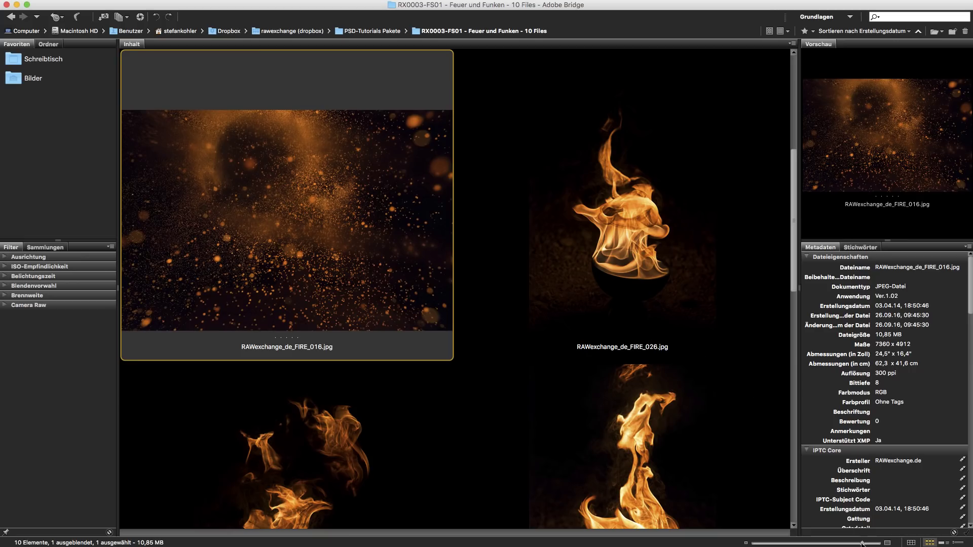
# Shrink the Bridge thumbnails to show all ten fire images and reselect FIRE_016
pyautogui.moveTo(861, 544); pyautogui.dragTo(799, 541)
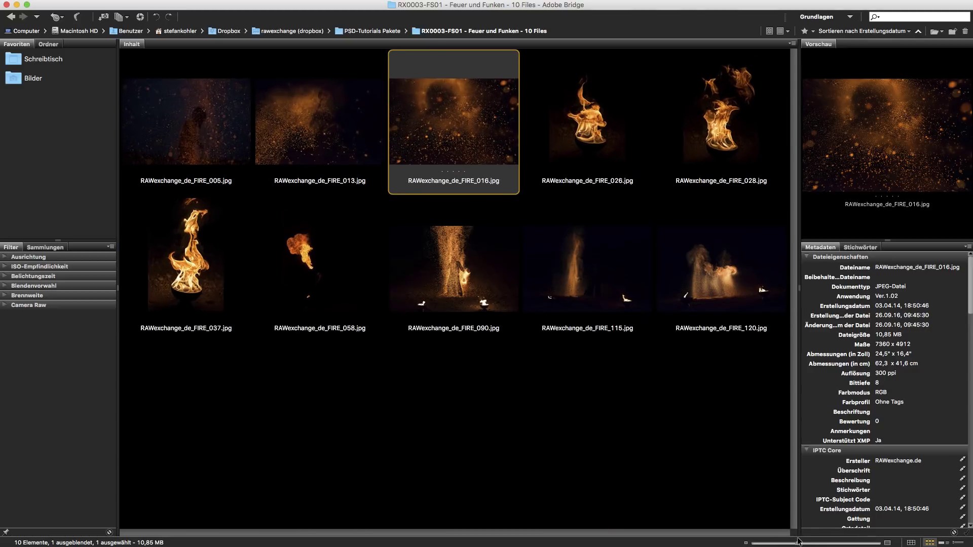
pyautogui.click(517, 377)
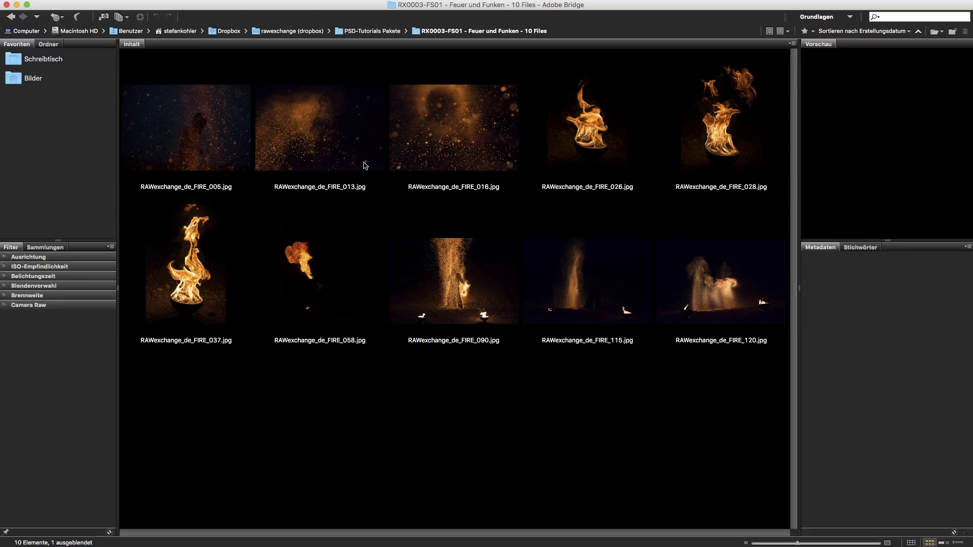
pyautogui.click(454, 114)
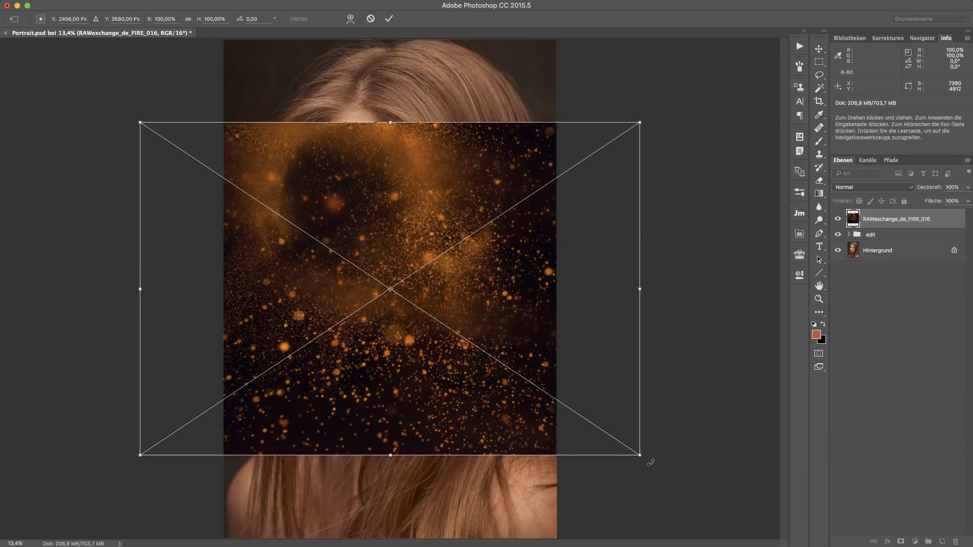
# Scale the placed FIRE_016 layer to about 243%, nudge it down, and commit
pyautogui.moveTo(640, 455)
pyautogui.mouseDown()
pyautogui.moveTo(740, 383)
pyautogui.moveTo(759, 413)
pyautogui.moveTo(813, 417)
pyautogui.moveTo(809, 434)
pyautogui.moveTo(829, 442)
pyautogui.mouseUp()
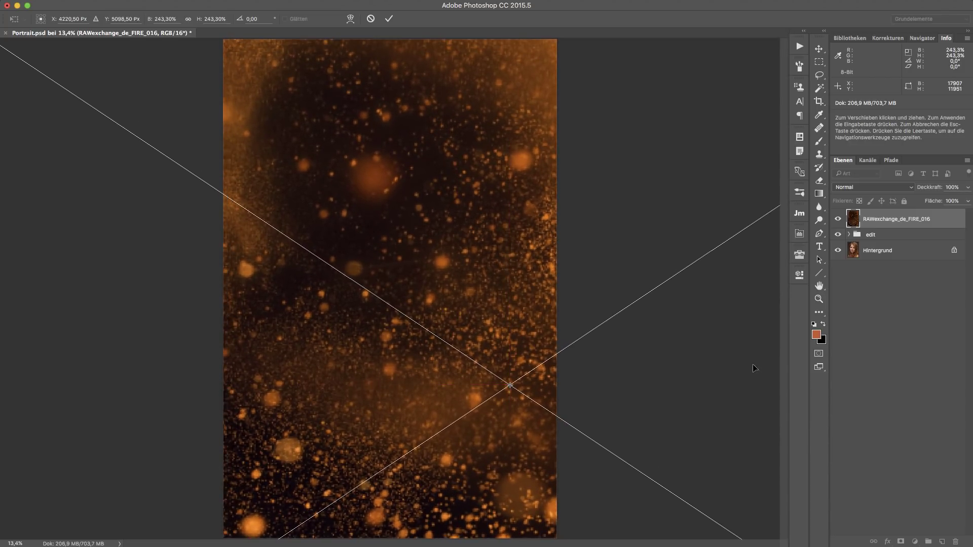
pyautogui.moveTo(604, 257); pyautogui.dragTo(604, 266)
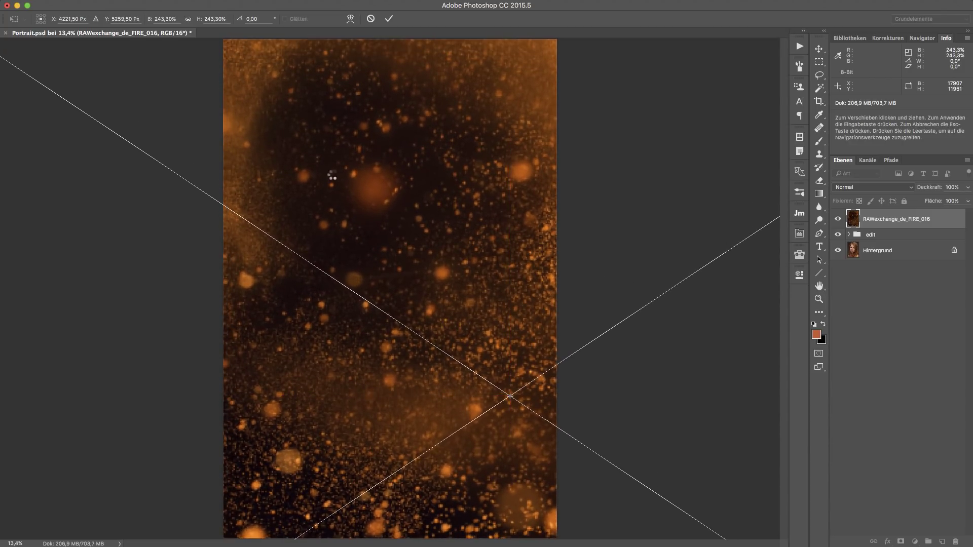
pyautogui.press('z')
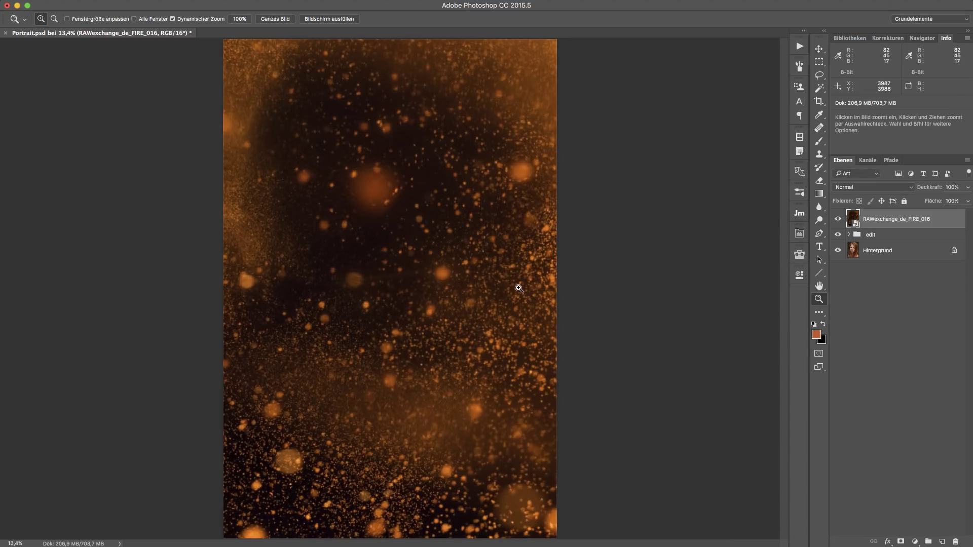
# Set the spark layer to Negativ multiplizieren (Screen) and reposition it over the portrait
pyautogui.click(893, 187)
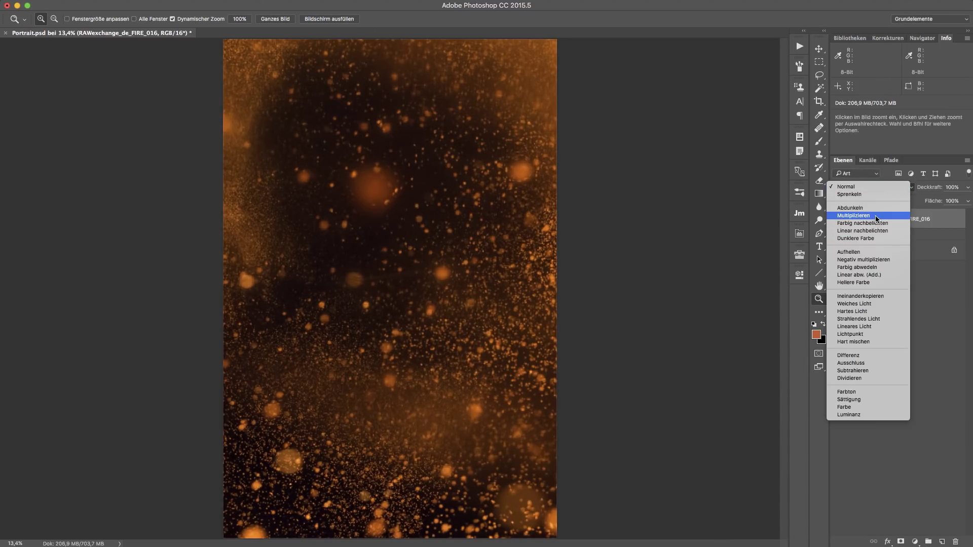
pyautogui.click(873, 260)
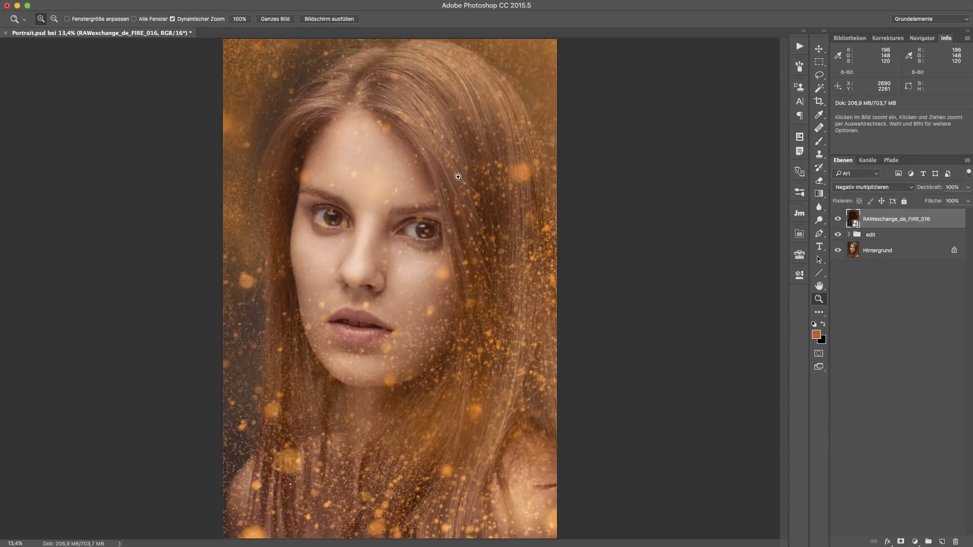
pyautogui.press('v')
pyautogui.moveTo(374, 180); pyautogui.dragTo(381, 206)
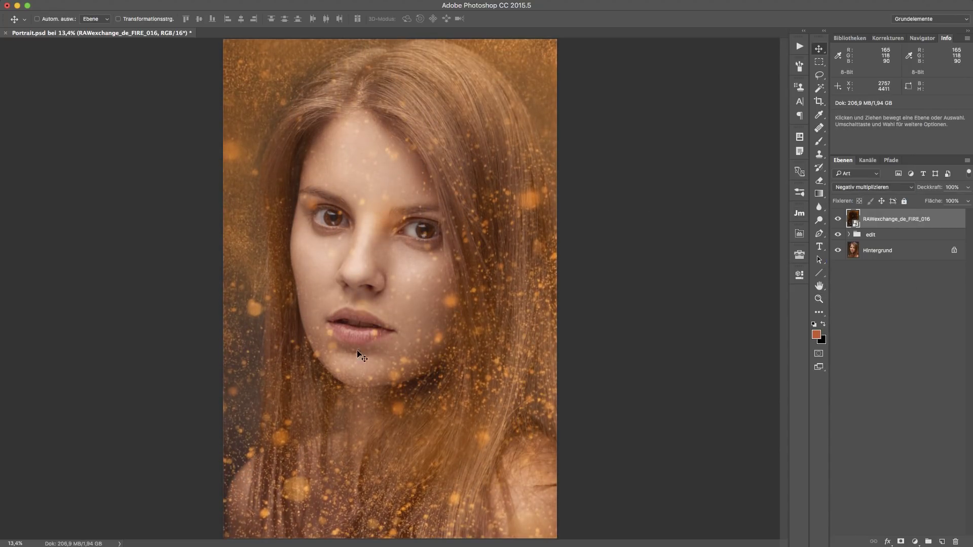
# Add a layer mask and paint black over the face and forehead with a large brush
pyautogui.click(900, 542)
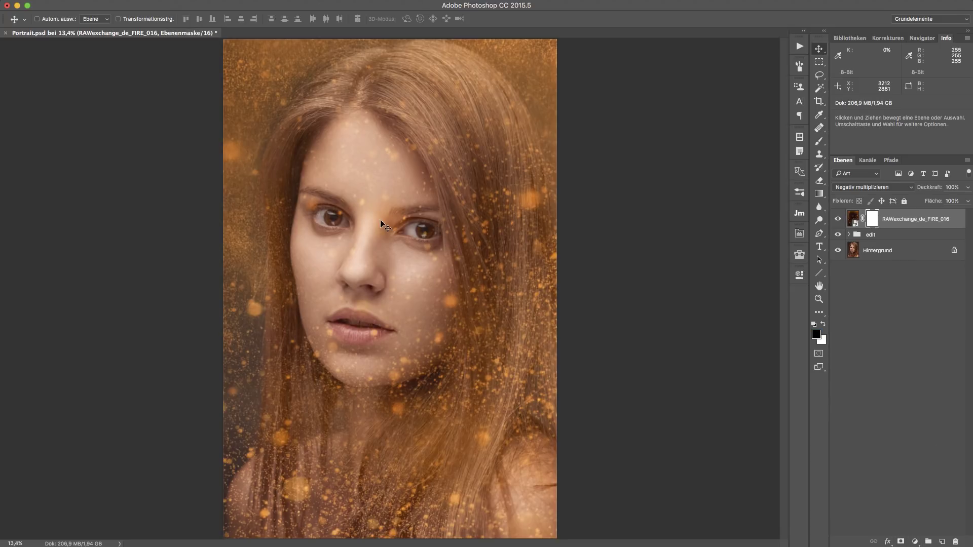
pyautogui.press('b')
pyautogui.press(']')
pyautogui.press(']')
pyautogui.press(']')
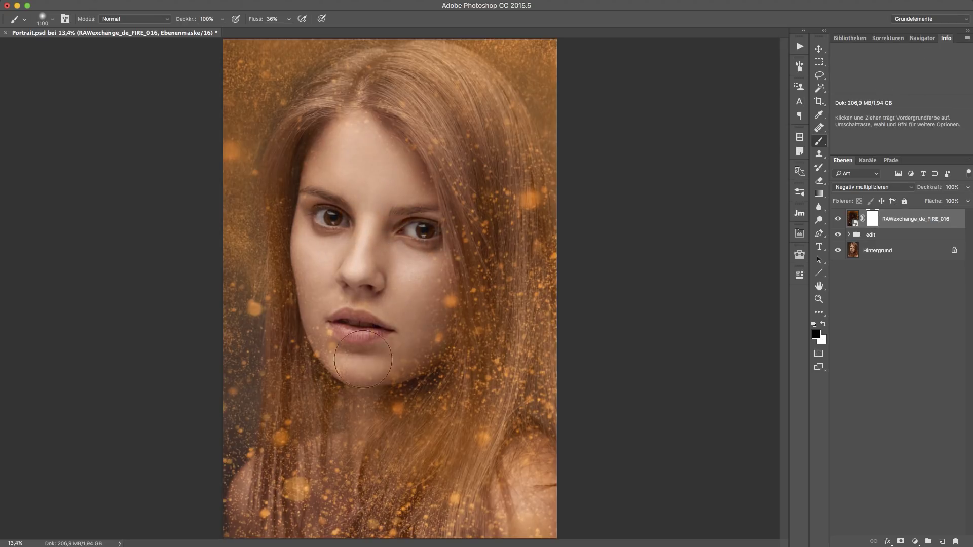
pyautogui.moveTo(351, 134); pyautogui.dragTo(444, 322)
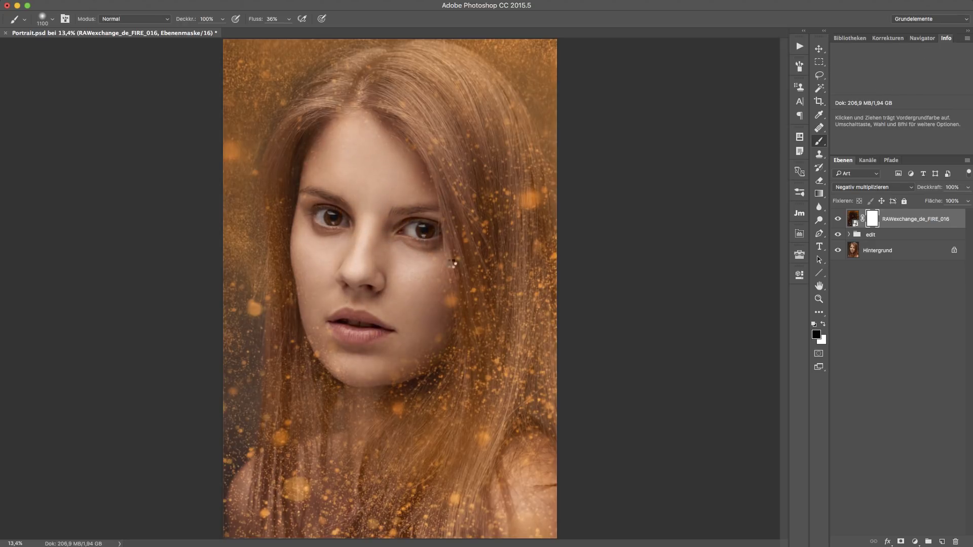
pyautogui.press(']')
pyautogui.press(']')
pyautogui.press(']')
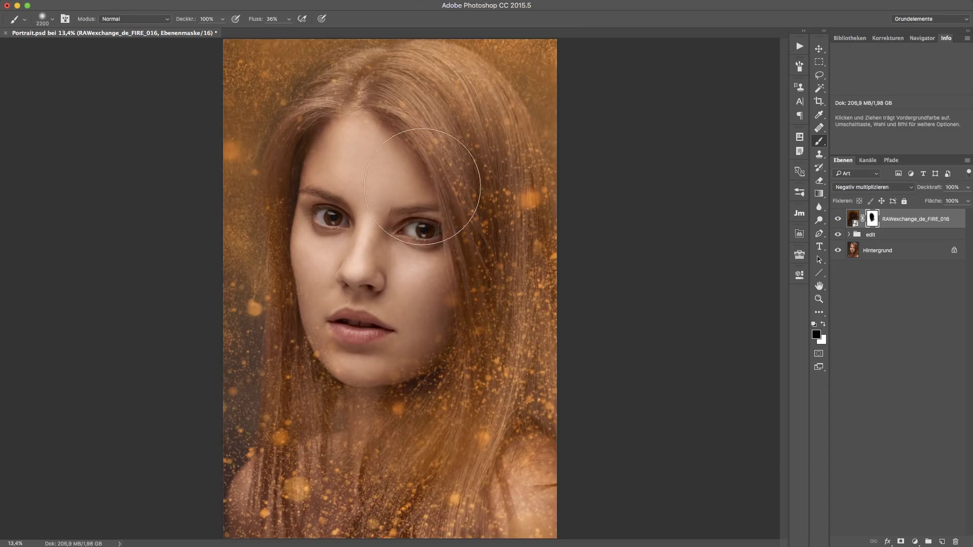
pyautogui.press(']')
pyautogui.press(']')
pyautogui.press(']')
pyautogui.moveTo(387, 78); pyautogui.dragTo(382, 299)
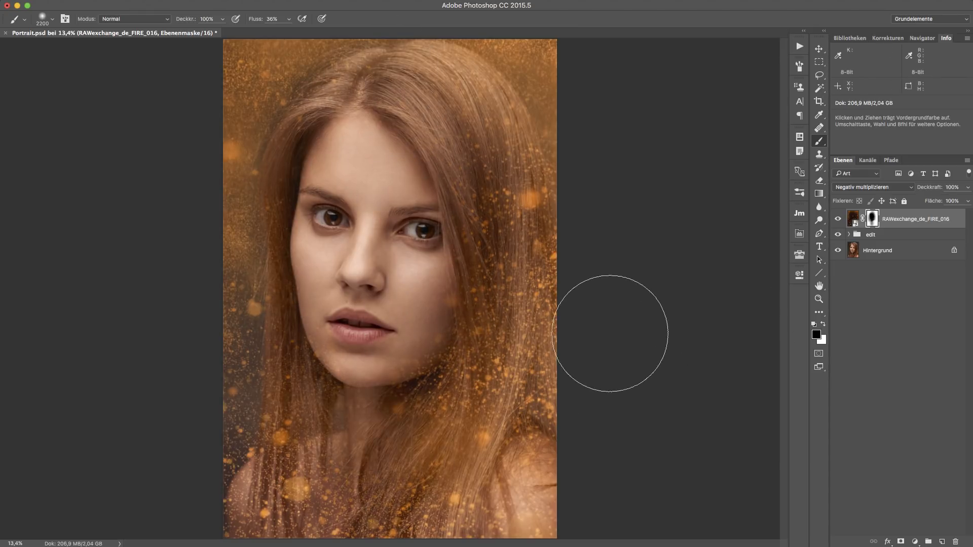
pyautogui.scroll(2, 413, 242)
pyautogui.scroll(-2, 413, 243)
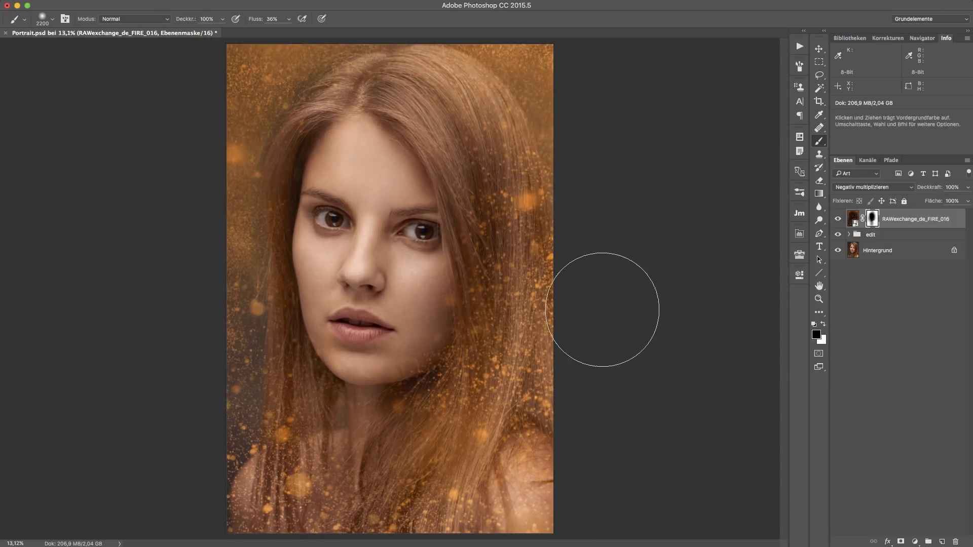
# Drag FIRE_026 from Bridge into the portrait and scale it down to about 10%
pyautogui.press('super+Tab')
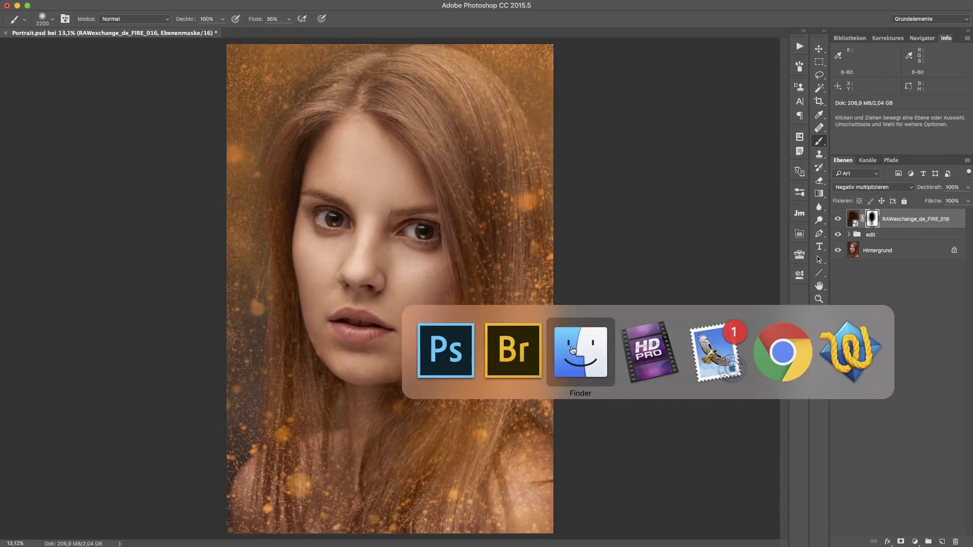
pyautogui.moveTo(585, 116)
pyautogui.mouseDown()
pyautogui.moveTo(591, 122)
pyautogui.moveTo(482, 303)
pyautogui.mouseUp()
pyautogui.press('super+Tab')
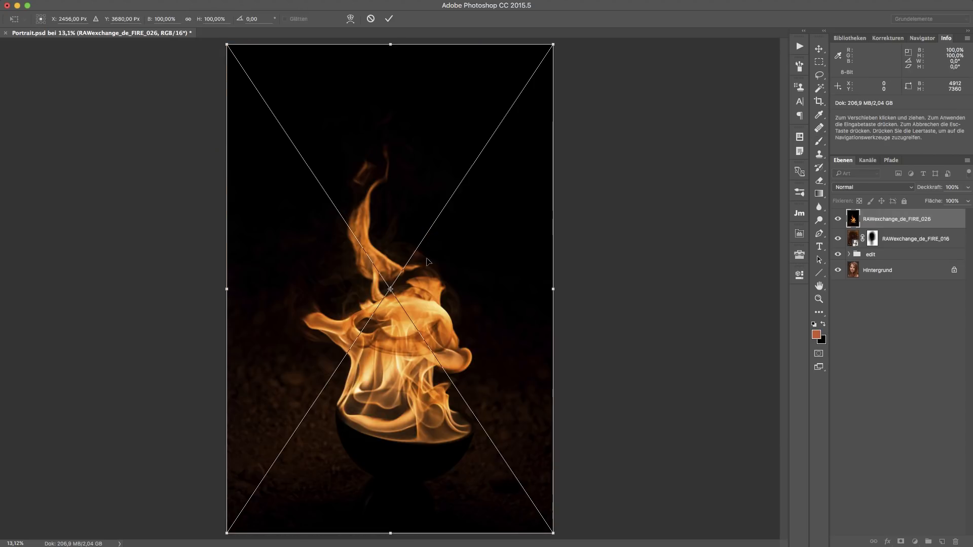
pyautogui.moveTo(419, 406); pyautogui.dragTo(450, 246)
pyautogui.moveTo(567, 350)
pyautogui.mouseDown()
pyautogui.moveTo(433, 148)
pyautogui.moveTo(436, 223)
pyautogui.mouseUp()
pyautogui.scroll(10, 447, 240)
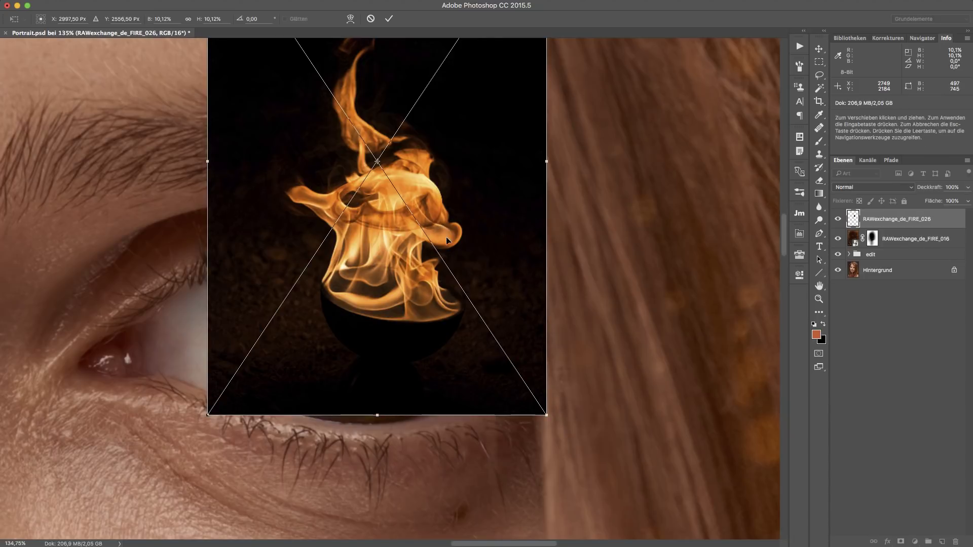
# Set the flame to Negativ multiplizieren, position it over the right iris, and commit
pyautogui.click(865, 189)
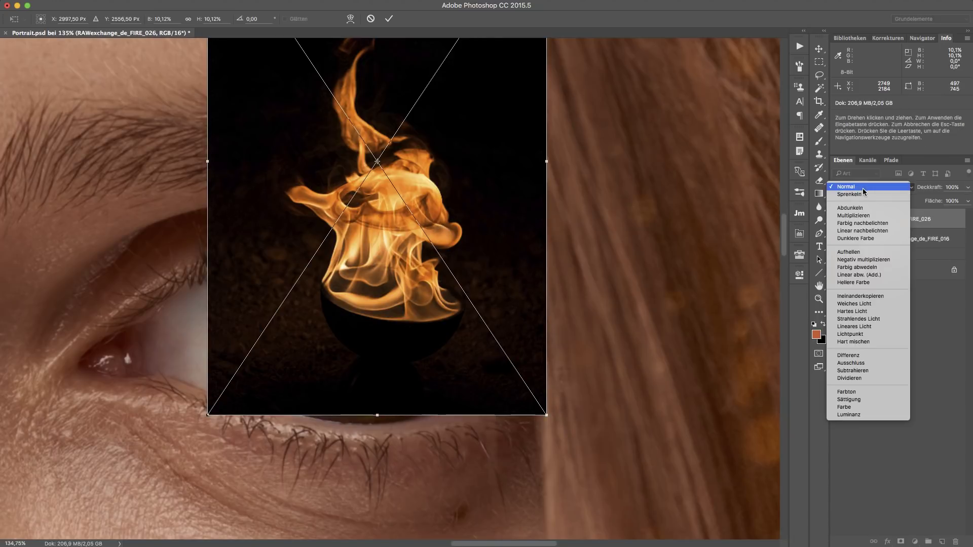
pyautogui.click(867, 259)
pyautogui.moveTo(490, 211)
pyautogui.mouseDown()
pyautogui.moveTo(477, 278)
pyautogui.moveTo(450, 307)
pyautogui.mouseUp()
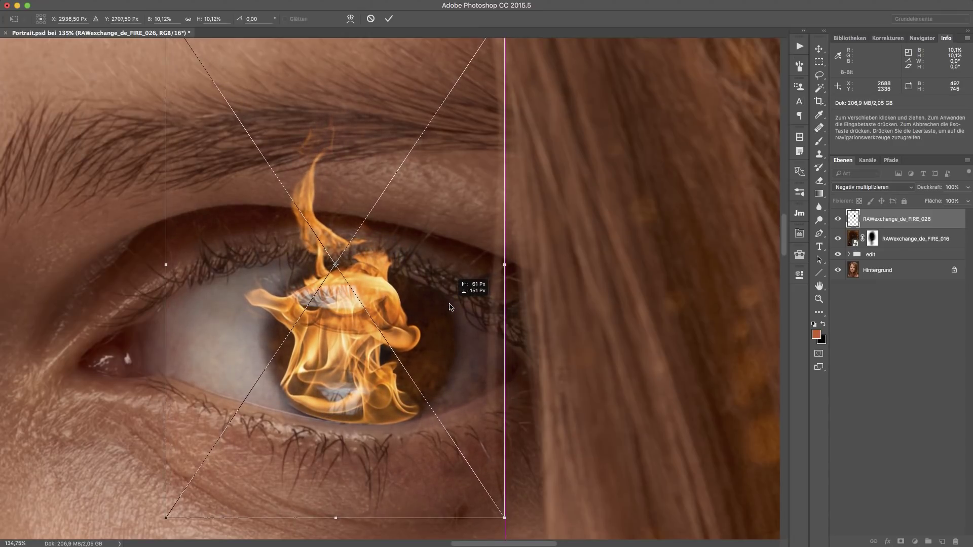
pyautogui.scroll(-3, 488, 261)
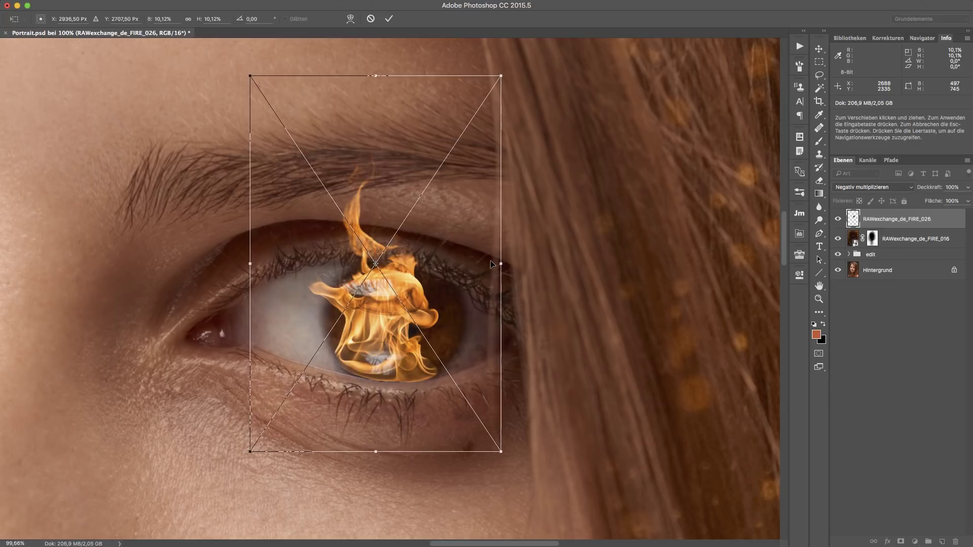
pyautogui.press('Return')
pyautogui.press('b')
pyautogui.scroll(-3, 345, 329)
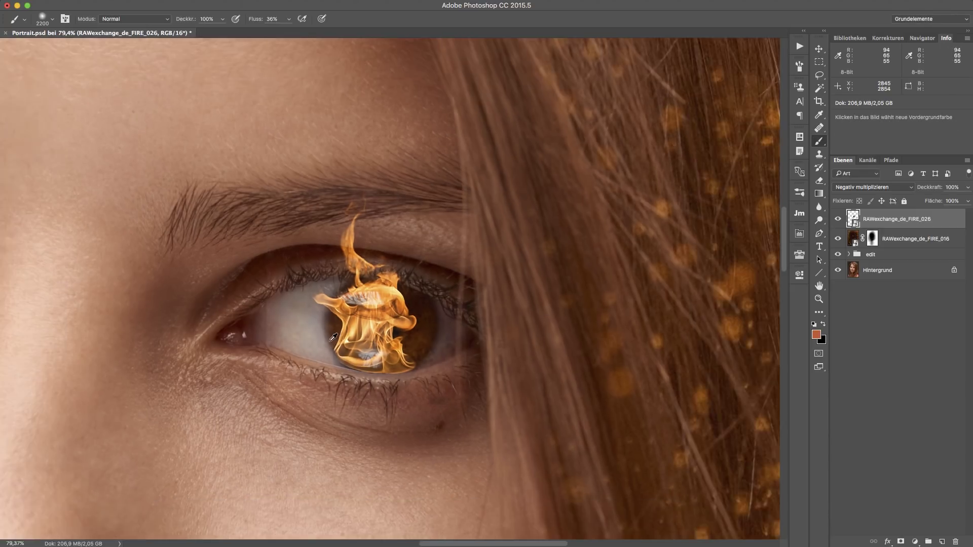
pyautogui.scroll(-3, 339, 332)
pyautogui.scroll(-2, 334, 336)
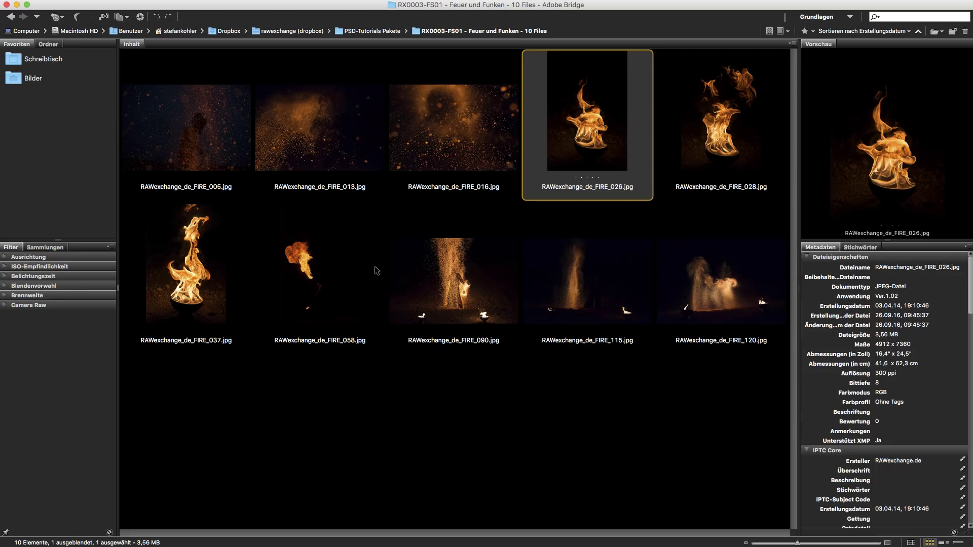
# Drag FIRE_037 onto the canvas and scale it down over the left eye
pyautogui.moveTo(186, 268); pyautogui.dragTo(105, 261)
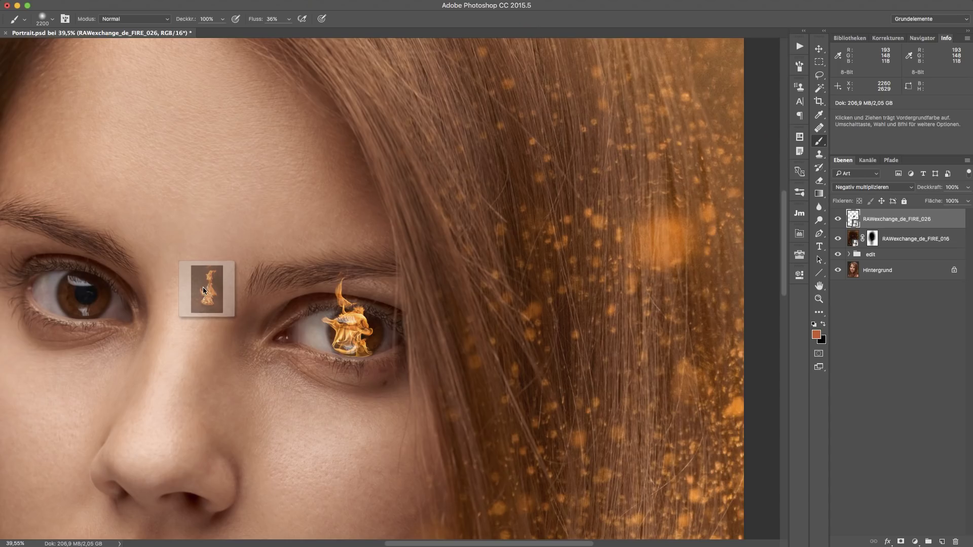
pyautogui.moveTo(226, 313); pyautogui.dragTo(123, 307)
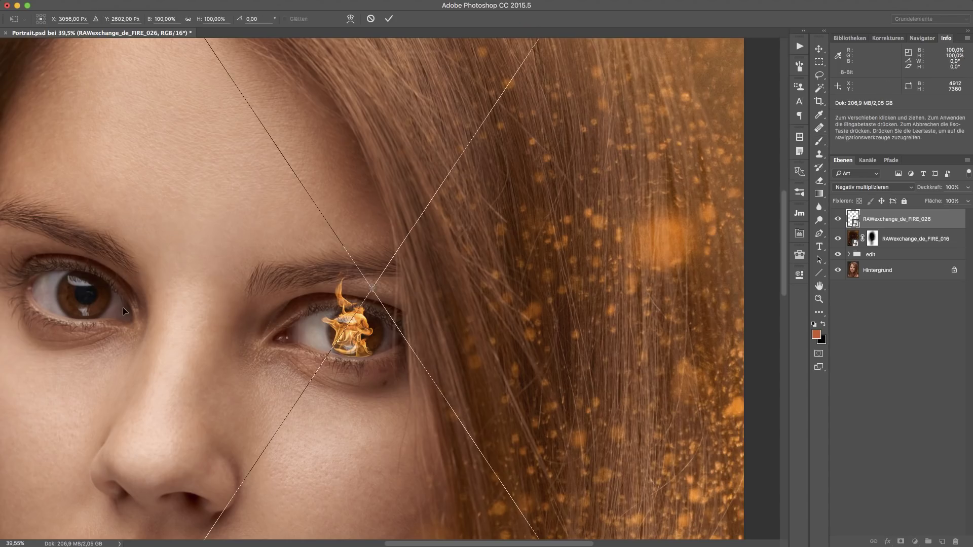
pyautogui.scroll(-5, 519, 318)
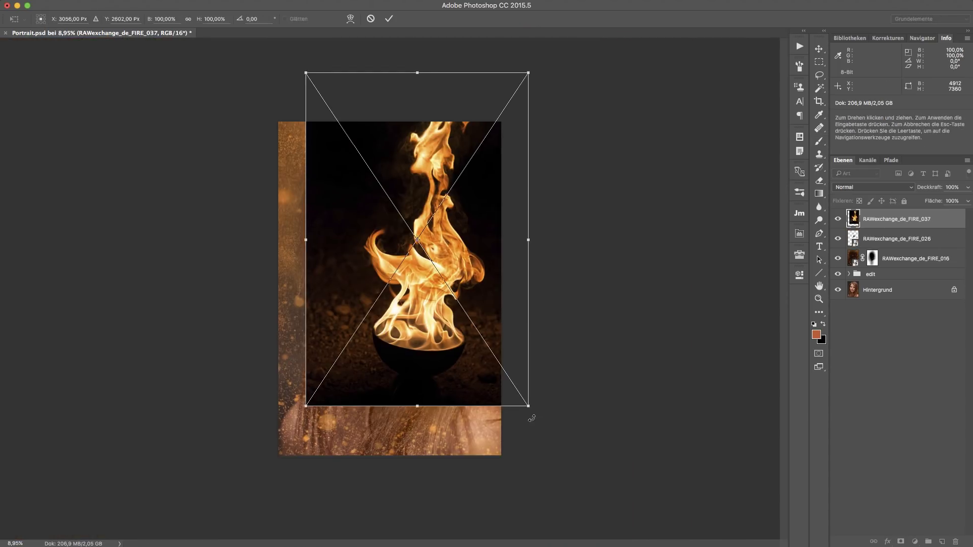
pyautogui.moveTo(532, 409); pyautogui.dragTo(414, 279)
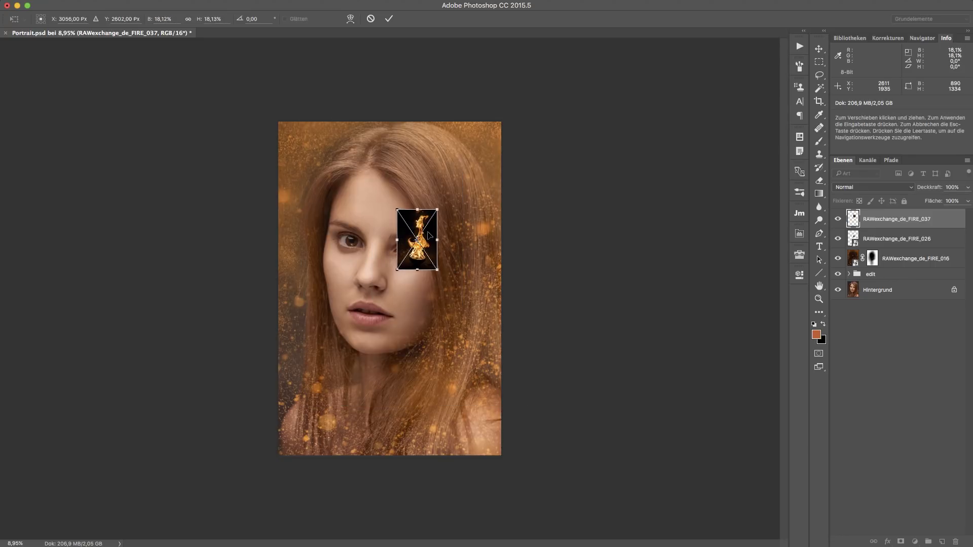
pyautogui.moveTo(416, 243)
pyautogui.mouseDown()
pyautogui.moveTo(347, 229)
pyautogui.moveTo(366, 255)
pyautogui.moveTo(349, 221)
pyautogui.moveTo(354, 231)
pyautogui.mouseUp()
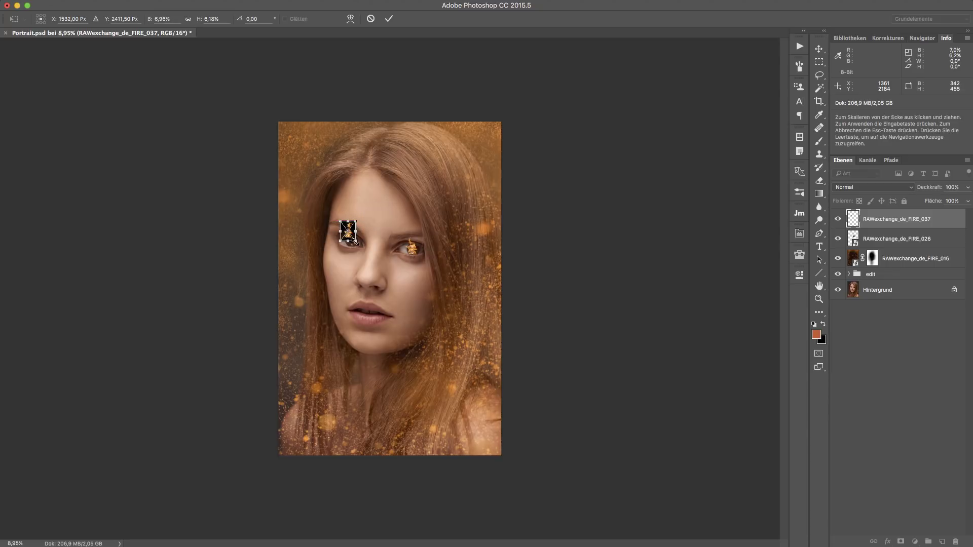
pyautogui.scroll(5, 353, 238)
pyautogui.scroll(1, 346, 233)
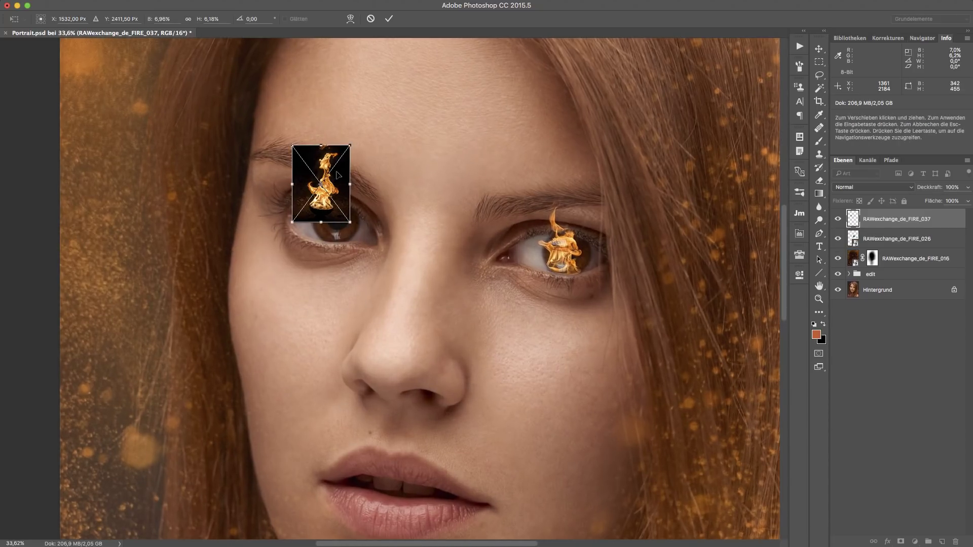
pyautogui.moveTo(331, 170)
pyautogui.mouseDown()
pyautogui.moveTo(351, 194)
pyautogui.moveTo(334, 185)
pyautogui.mouseUp()
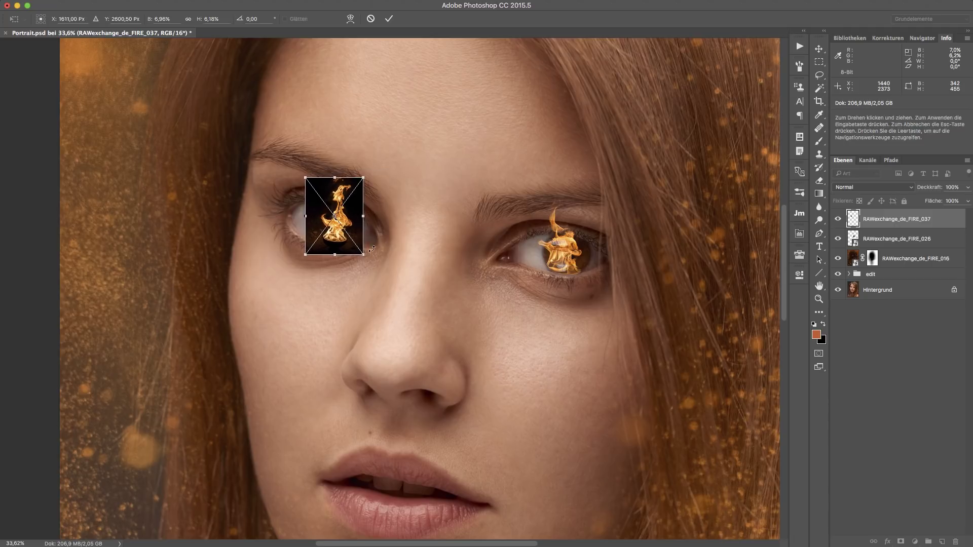
pyautogui.moveTo(353, 240); pyautogui.dragTo(377, 268)
pyautogui.moveTo(363, 215); pyautogui.dragTo(360, 208)
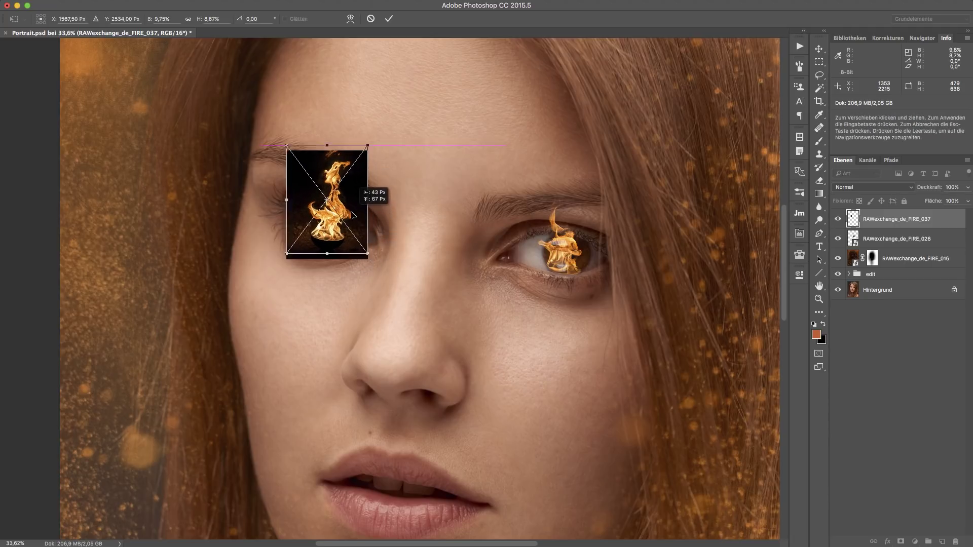
# Set FIRE_037 to Negativ multiplizieren, nudge it onto the iris, and commit
pyautogui.click(873, 188)
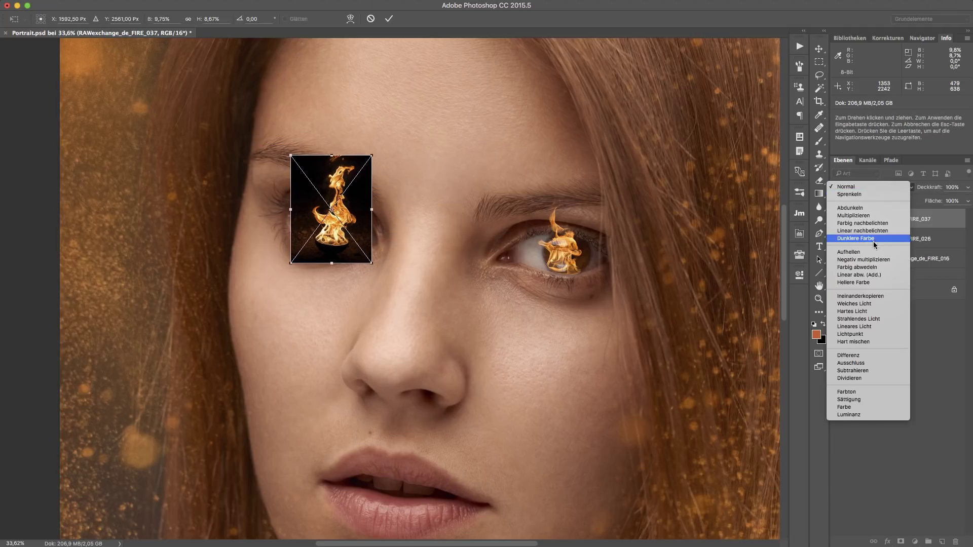
pyautogui.click(871, 267)
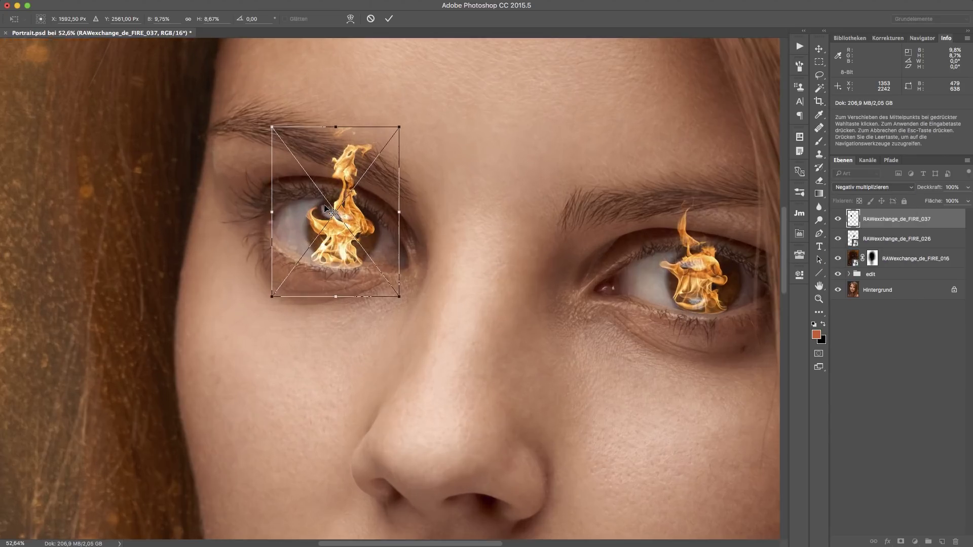
pyautogui.scroll(3, 313, 213)
pyautogui.moveTo(361, 240); pyautogui.dragTo(361, 237)
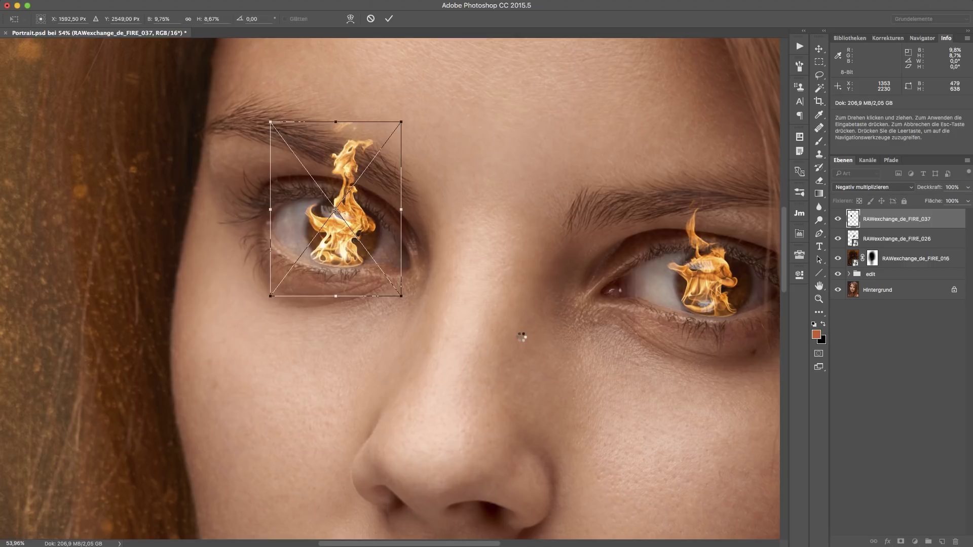
pyautogui.press('Return')
# Select both fire layers, group them with Ctrl+G, and lower the group opacity to about 74%
pyautogui.press('b')
pyautogui.scroll(-5, 547, 315)
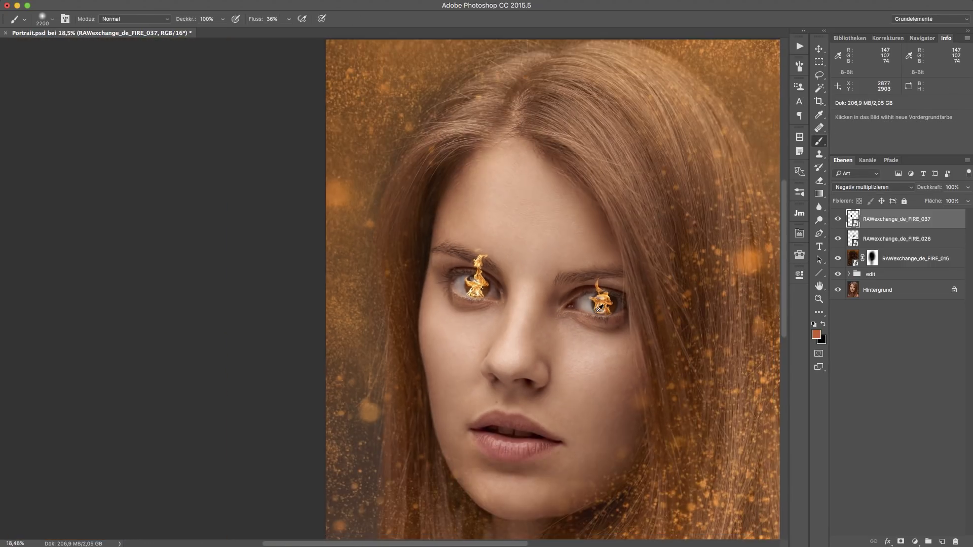
pyautogui.scroll(-2, 598, 307)
pyautogui.scroll(1, 335, 167)
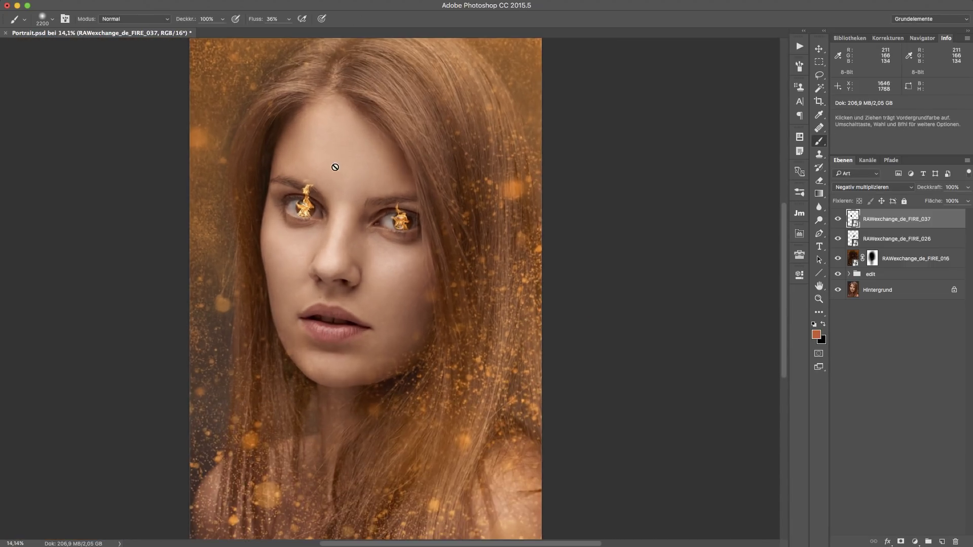
pyautogui.scroll(5, 311, 209)
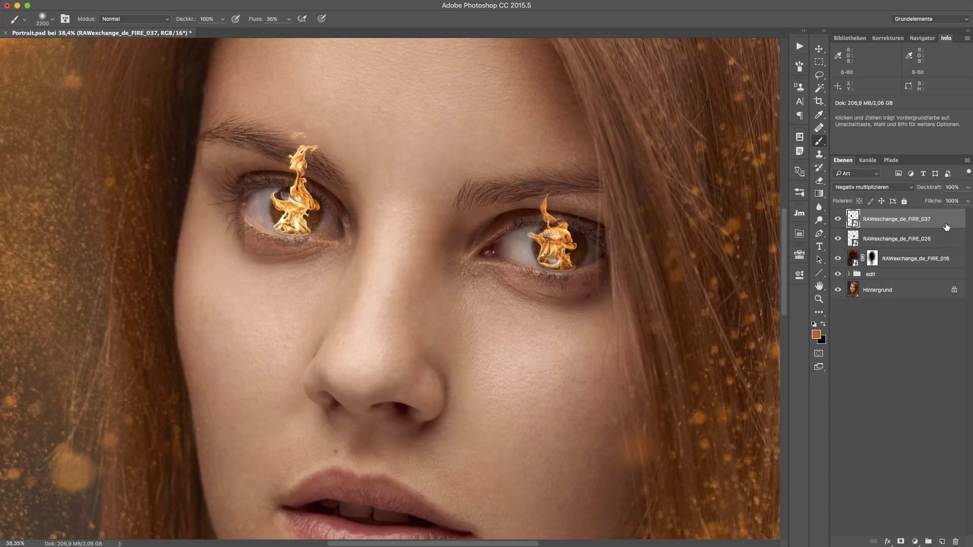
pyautogui.keyDown('shift'); pyautogui.click(944, 239); pyautogui.keyUp('shift')
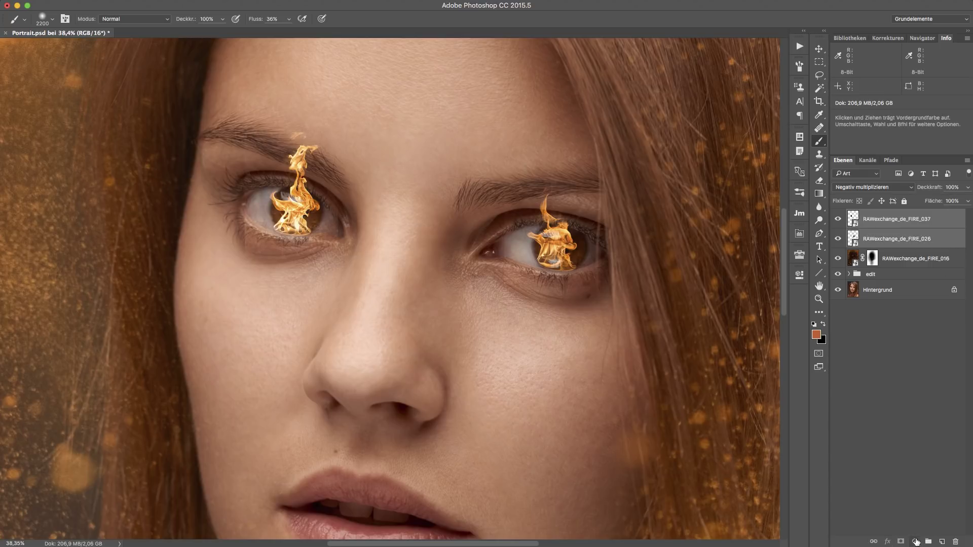
pyautogui.hotkey('ctrl', 'g')
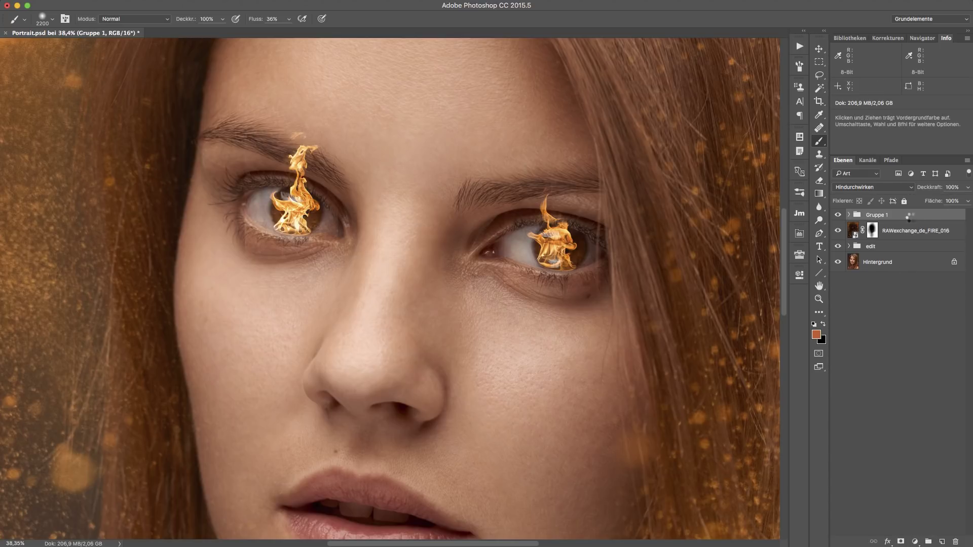
pyautogui.moveTo(937, 188); pyautogui.dragTo(923, 189)
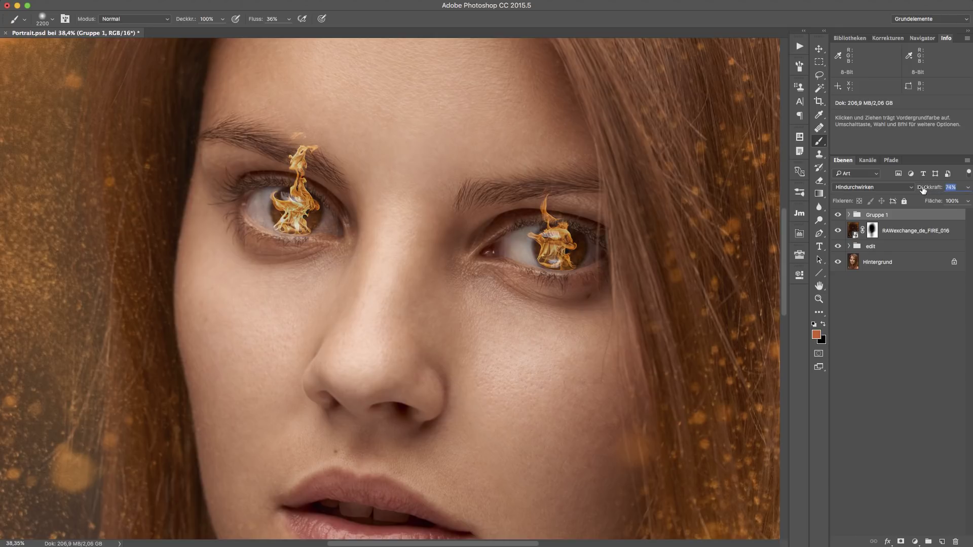
# Move the flame group up about 46 px and restore its opacity to 100%
pyautogui.press('v')
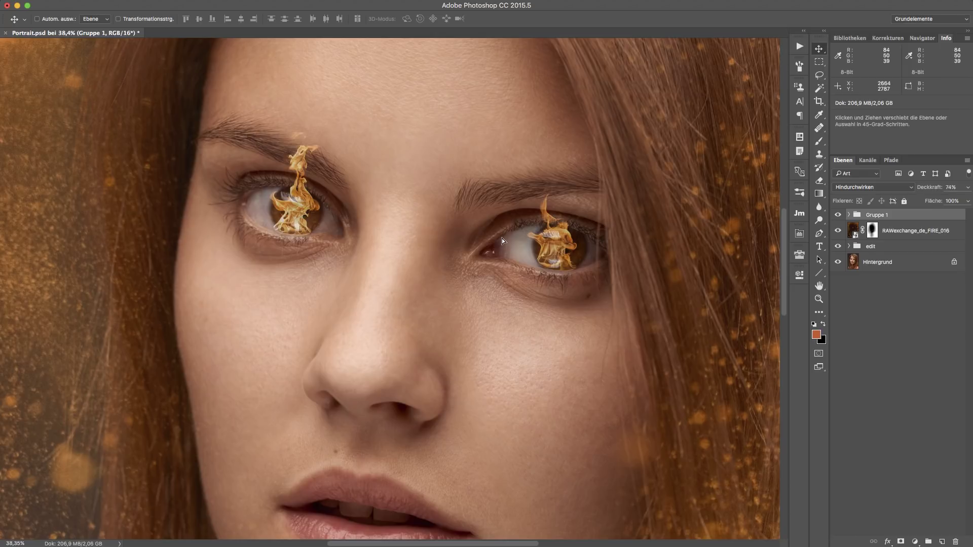
pyautogui.moveTo(501, 238); pyautogui.dragTo(503, 230)
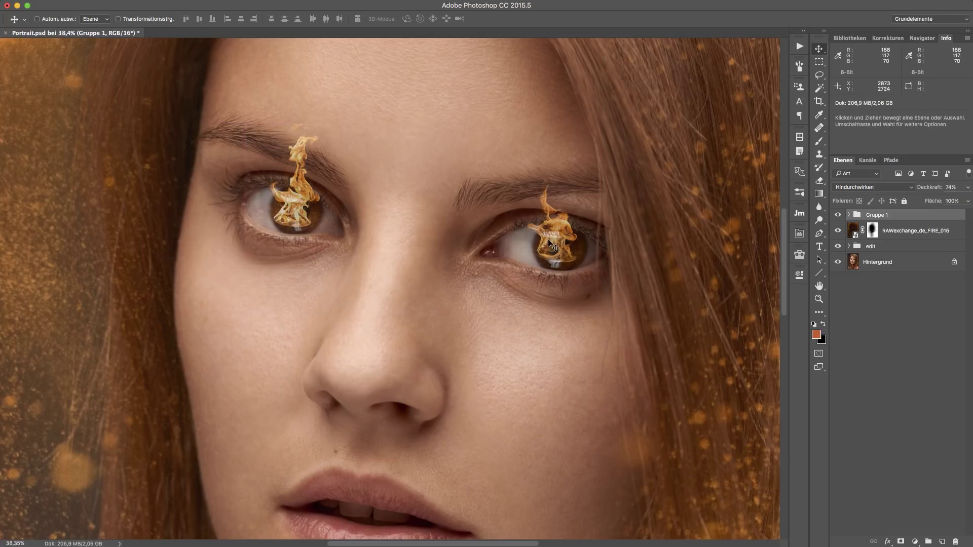
pyautogui.moveTo(560, 238); pyautogui.dragTo(560, 234)
pyautogui.moveTo(931, 191); pyautogui.dragTo(953, 191)
# Zoom out to the full portrait, deselect Gruppe 1, and select the edit group
pyautogui.scroll(-2, 430, 246)
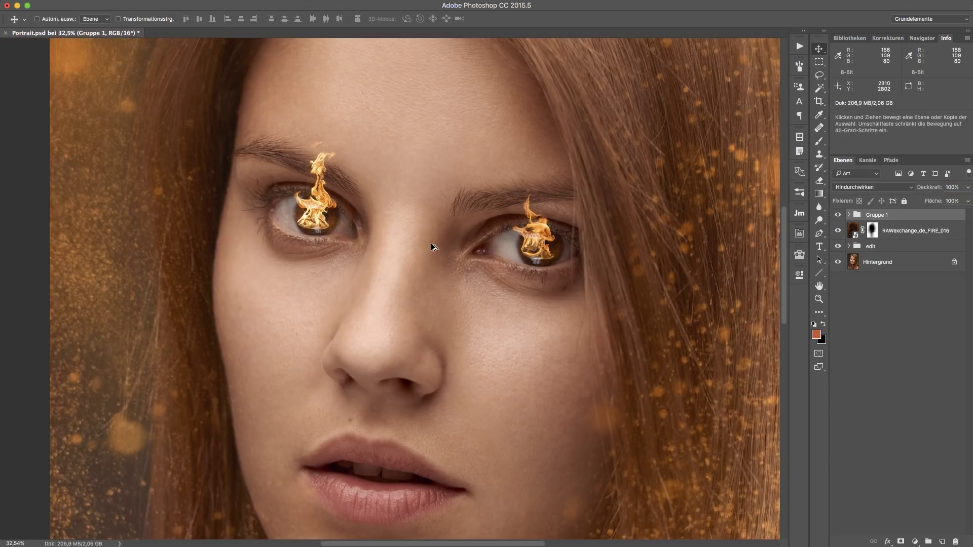
pyautogui.scroll(-7, 430, 247)
pyautogui.scroll(-8, 439, 242)
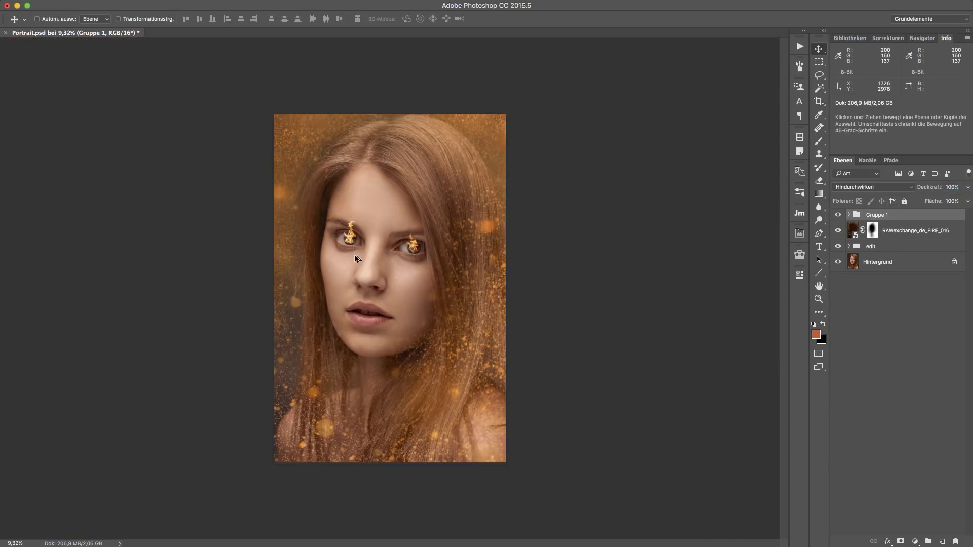
pyautogui.scroll(2, 354, 255)
pyautogui.scroll(4, 346, 226)
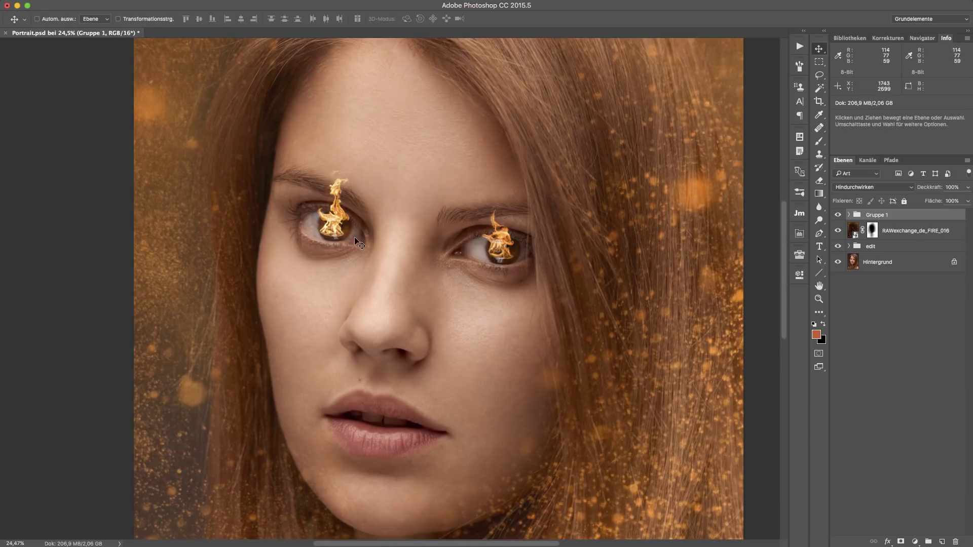
pyautogui.scroll(-1, 487, 256)
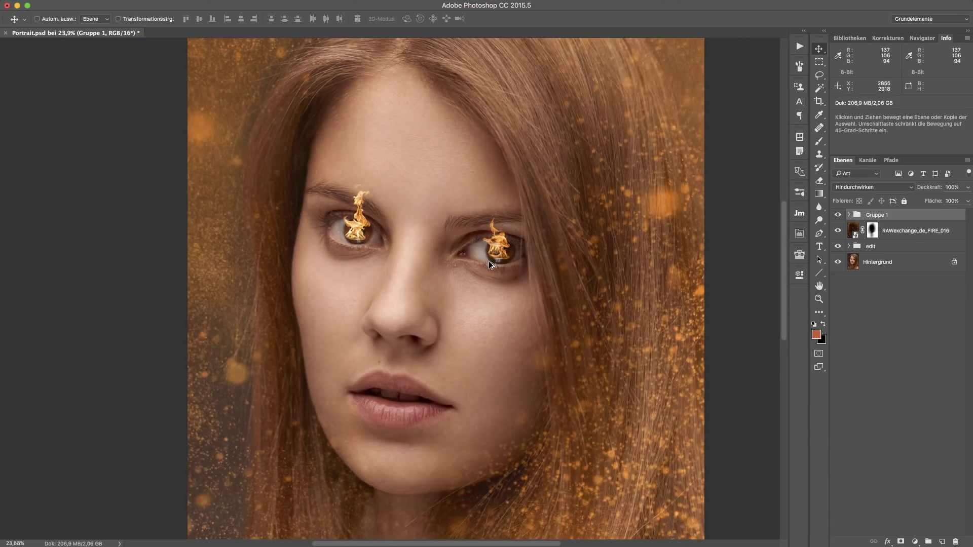
pyautogui.click(931, 283)
pyautogui.click(926, 247)
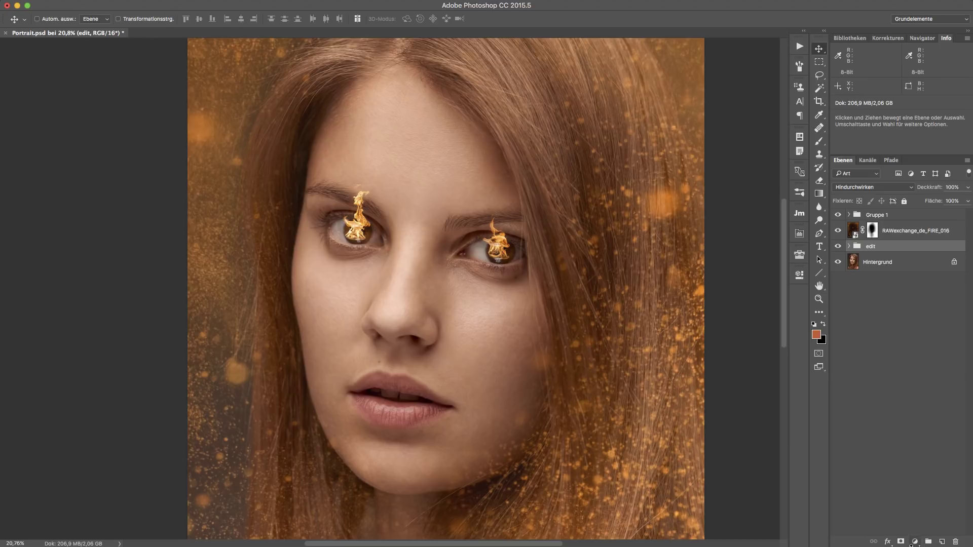
pyautogui.scroll(-3, 501, 329)
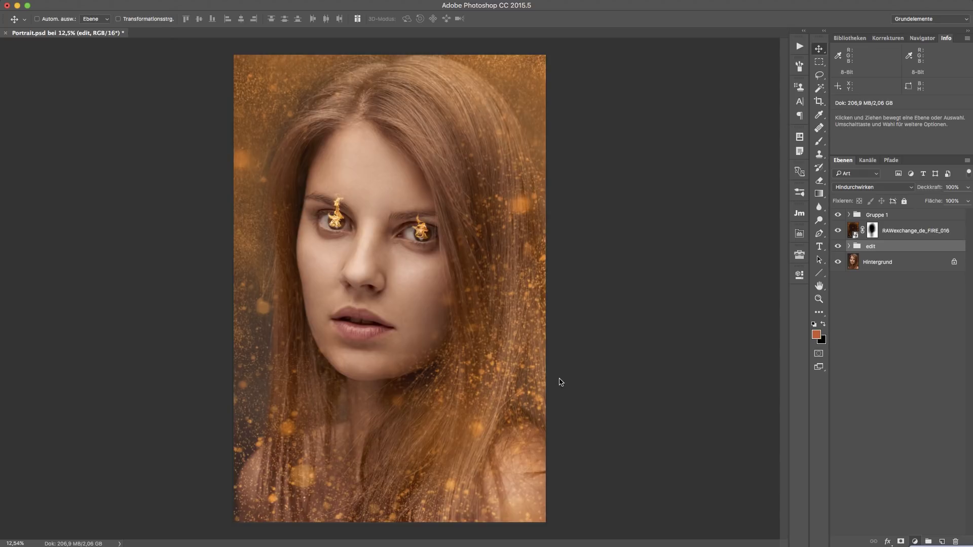
# Add a Curves adjustment and pull the Green and Blue curves down
pyautogui.hotkey('ctrl', 'm')
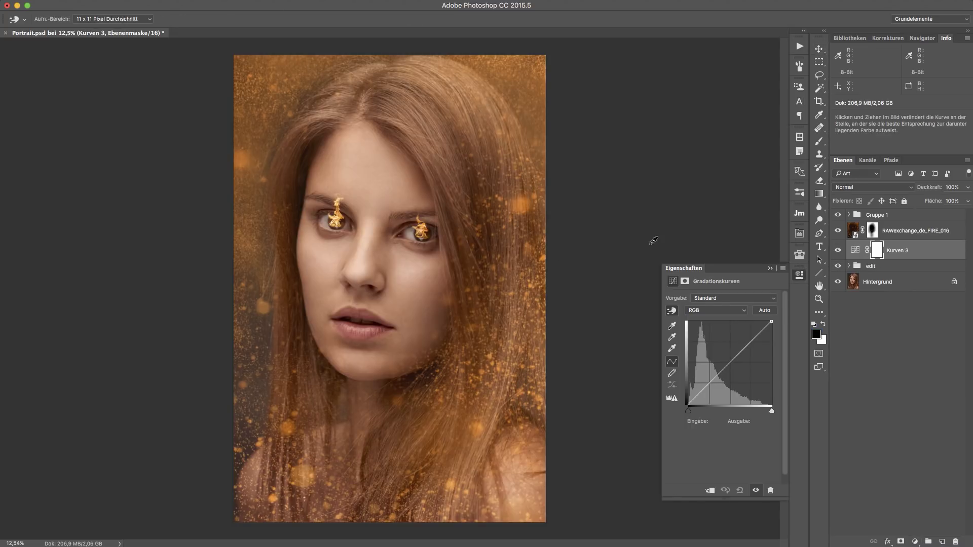
pyautogui.click(728, 311)
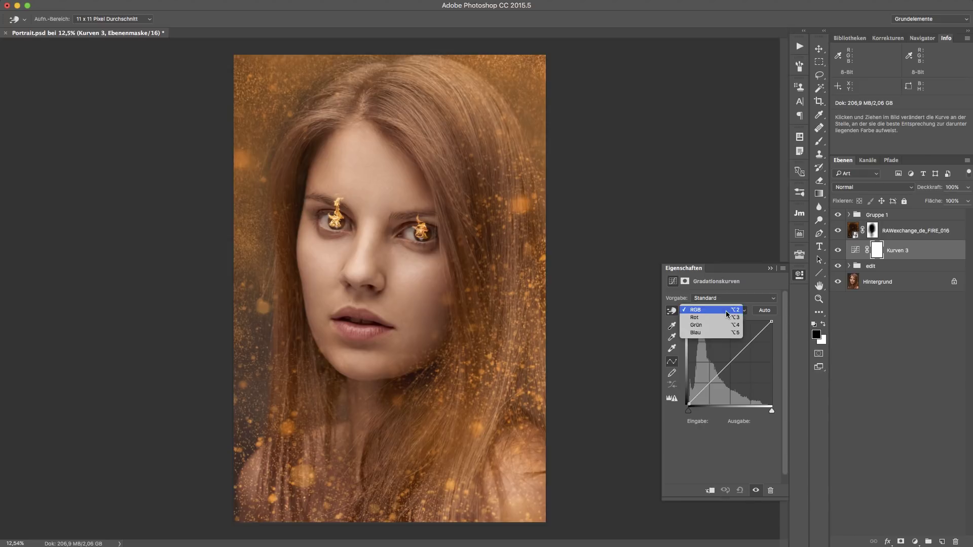
pyautogui.click(722, 321)
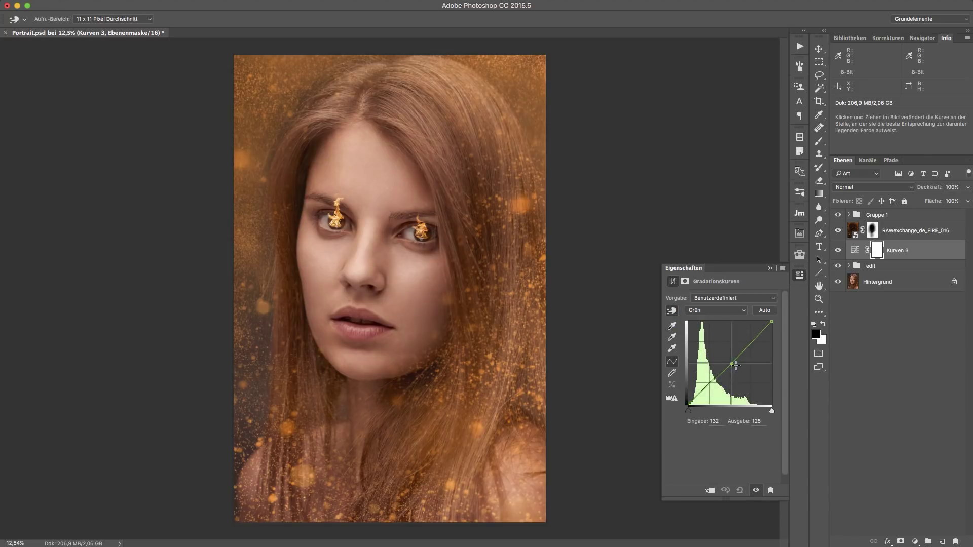
pyautogui.moveTo(742, 351); pyautogui.dragTo(744, 376)
pyautogui.click(730, 311)
pyautogui.click(731, 317)
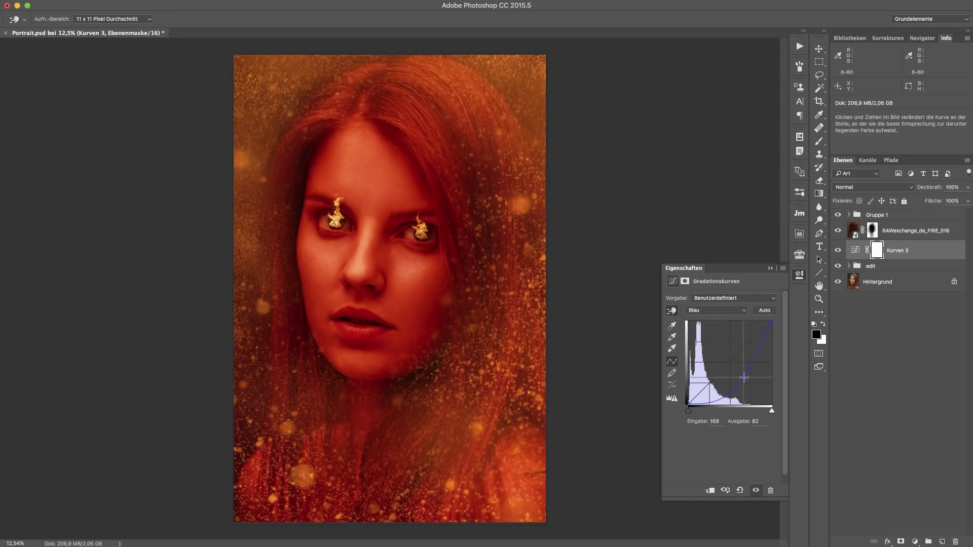
# Raise the Red curve to warm the portrait orange-red, then collapse the Properties panel
pyautogui.click(731, 316)
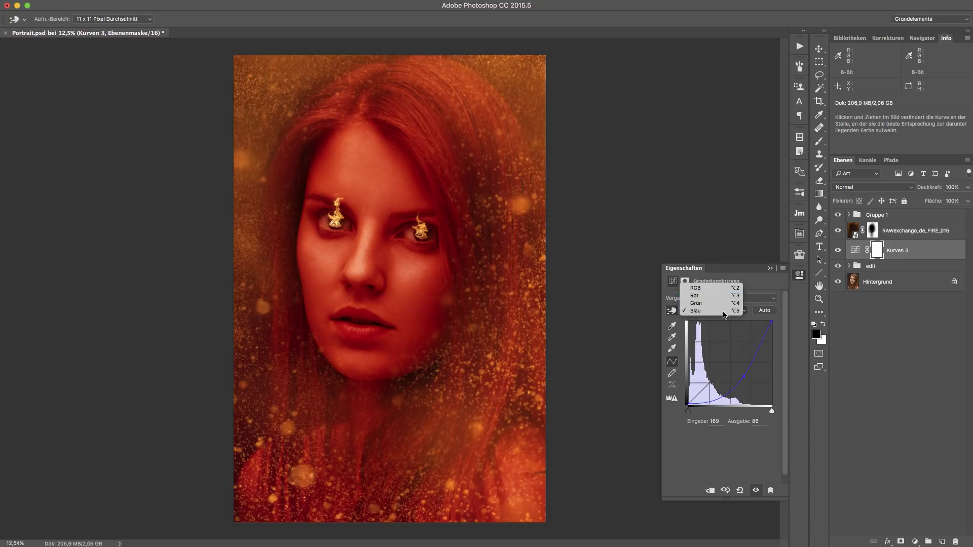
pyautogui.click(730, 294)
pyautogui.moveTo(725, 366); pyautogui.dragTo(736, 372)
pyautogui.click(717, 310)
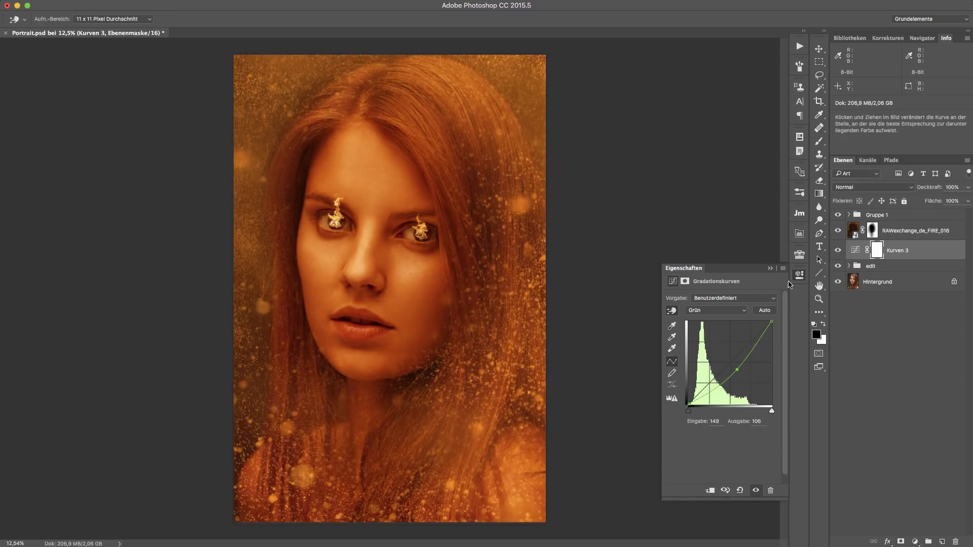
pyautogui.click(798, 276)
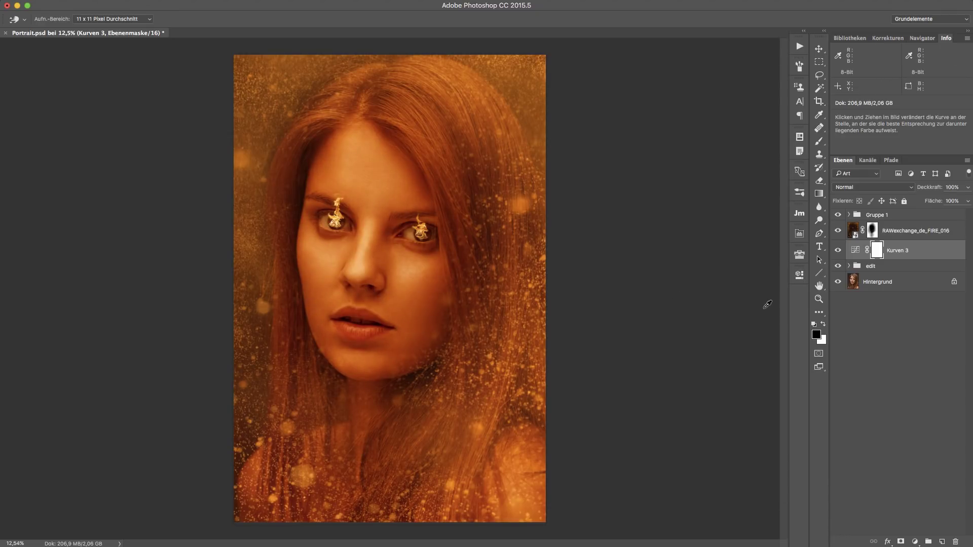
# Delete Gruppe 1 with 'Nur Gruppe', keeping its layers in the stack
pyautogui.click(915, 217)
pyautogui.click(956, 541)
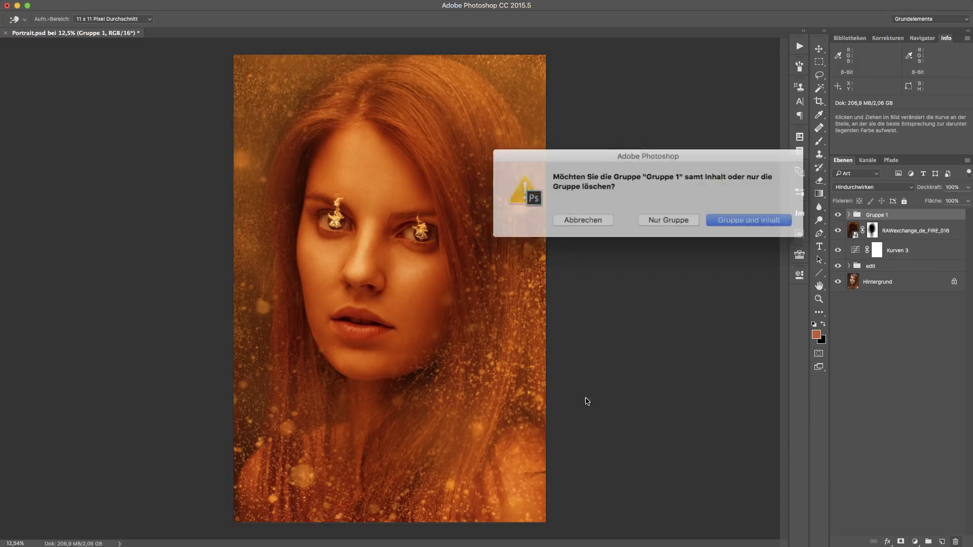
pyautogui.click(692, 217)
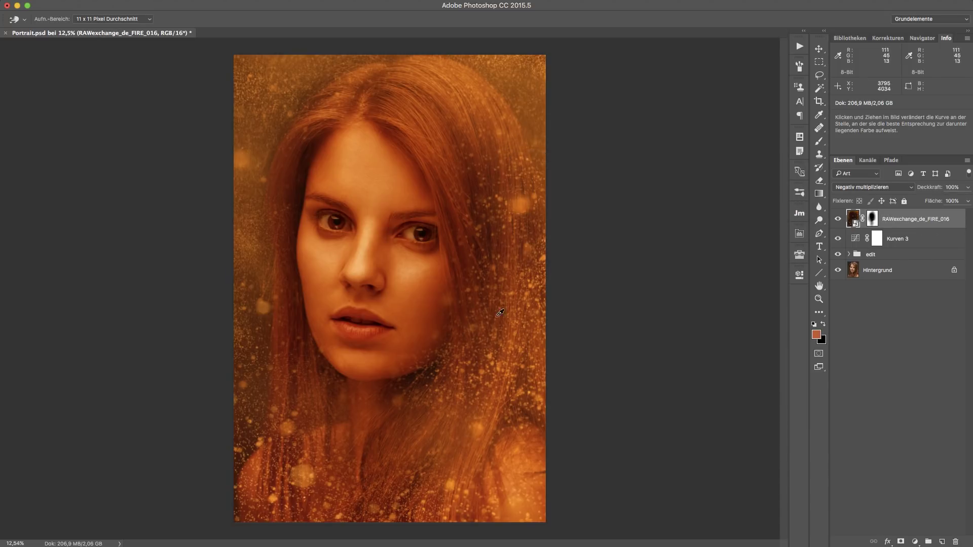
# Select Kurven 3 and toggle its visibility to compare the toning
pyautogui.click(930, 238)
pyautogui.press('v')
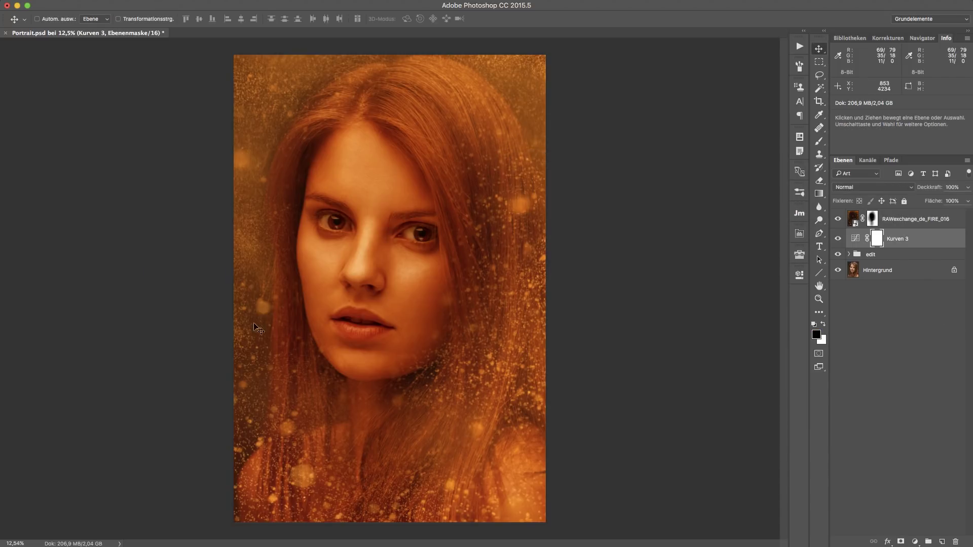
pyautogui.click(838, 239)
# In Kurven 3's Fülloptionen, drag the 'Diese Ebene' white slider to exclude the brightest highlights
pyautogui.rightClick(896, 243)
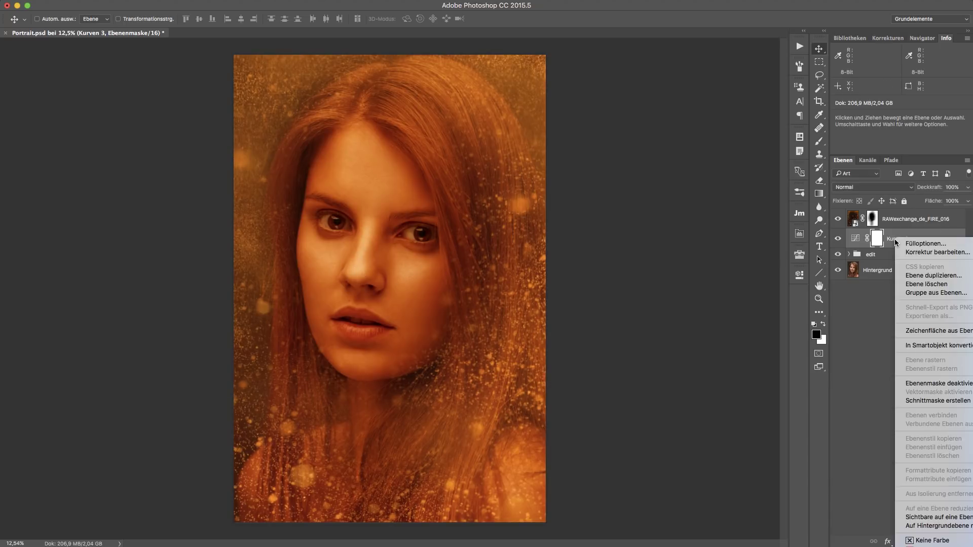
pyautogui.click(925, 244)
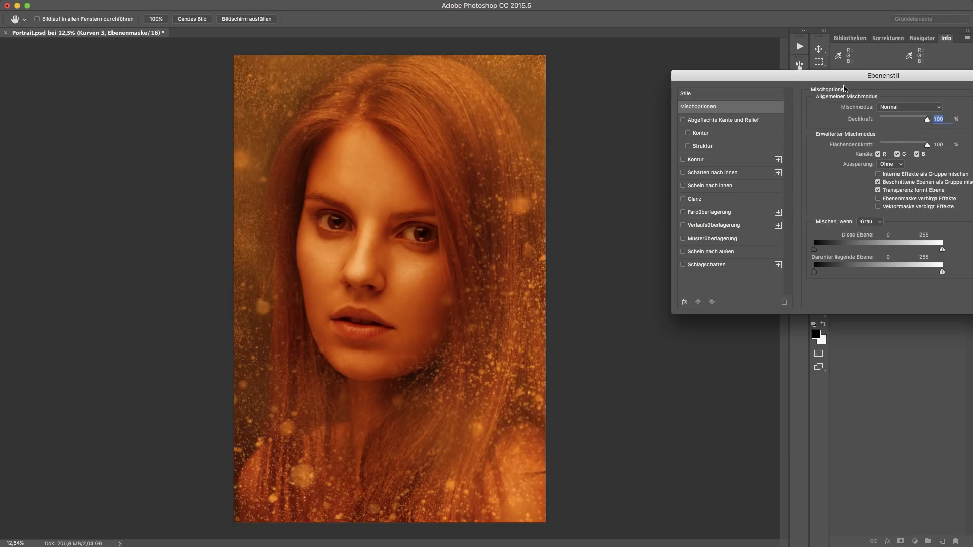
pyautogui.moveTo(837, 81)
pyautogui.mouseDown()
pyautogui.moveTo(762, 81)
pyautogui.moveTo(682, 58)
pyautogui.mouseUp()
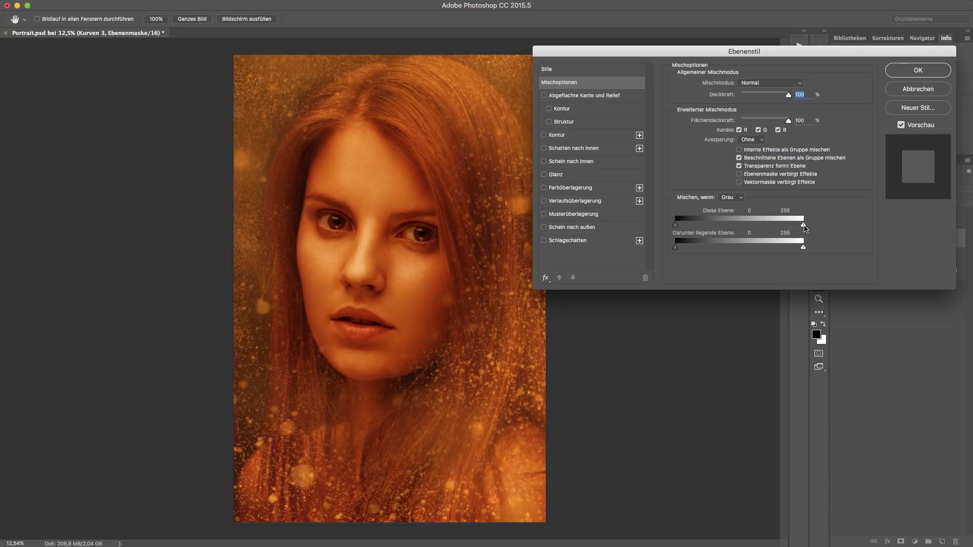
pyautogui.moveTo(803, 225)
pyautogui.mouseDown()
pyautogui.moveTo(736, 225)
pyautogui.moveTo(745, 225)
pyautogui.mouseUp()
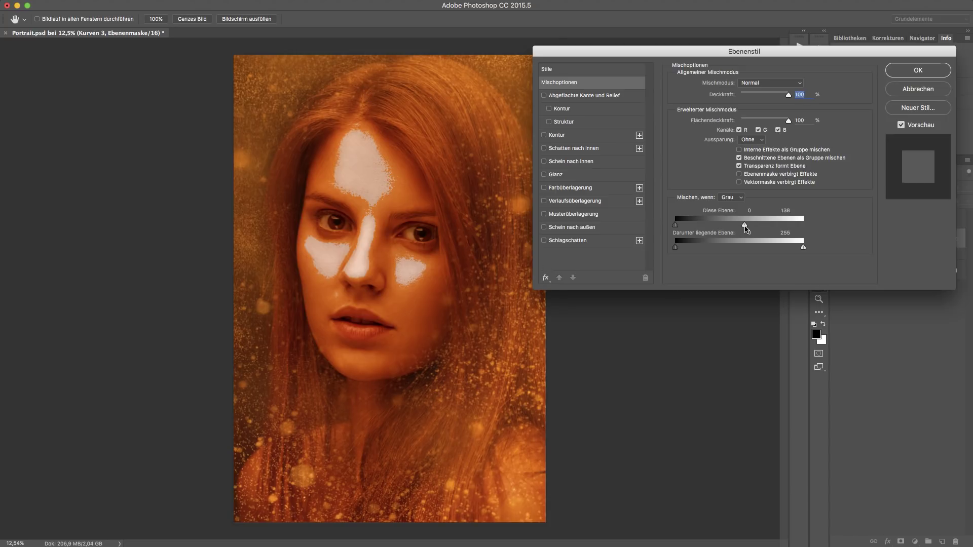
pyautogui.moveTo(744, 226)
pyautogui.mouseDown()
pyautogui.moveTo(855, 229)
pyautogui.moveTo(738, 226)
pyautogui.mouseUp()
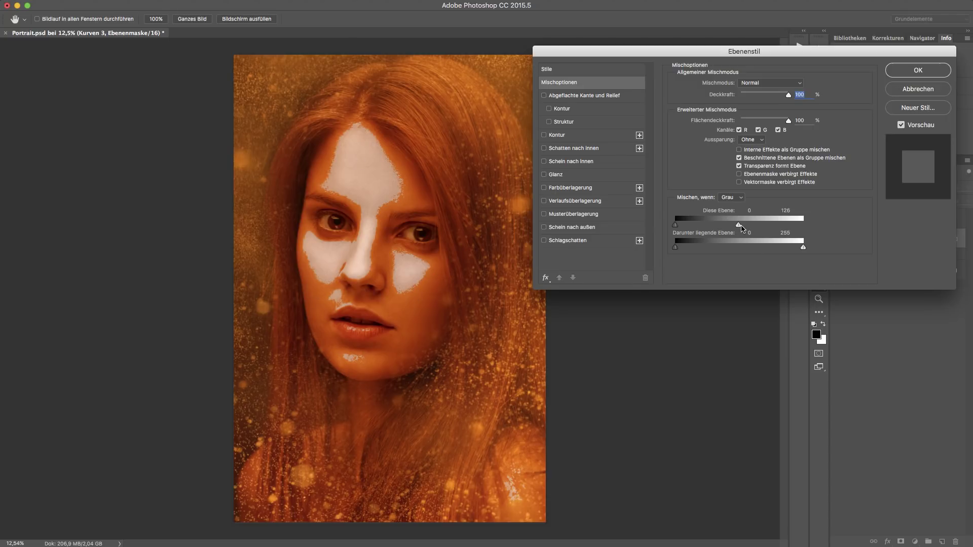
pyautogui.moveTo(739, 226); pyautogui.dragTo(741, 226)
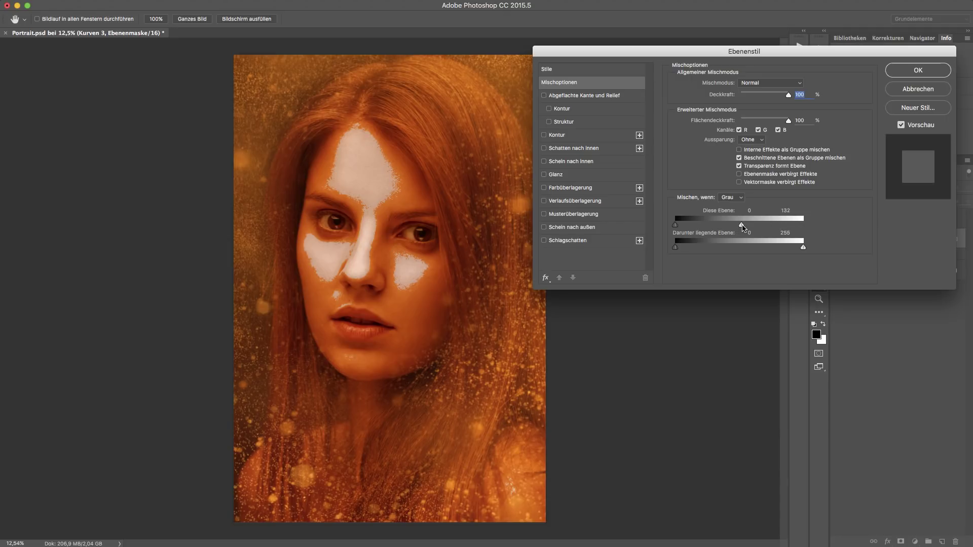
# Alt-split the white slider into a soft highlight transition and confirm with OK
pyautogui.press('alt')
pyautogui.moveTo(743, 227)
pyautogui.mouseDown()
pyautogui.moveTo(799, 227)
pyautogui.moveTo(736, 226)
pyautogui.mouseUp()
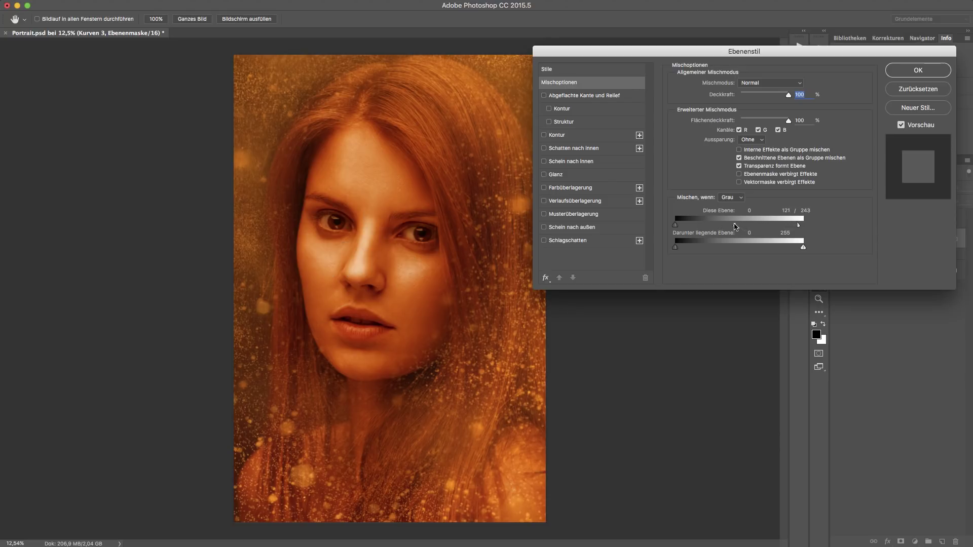
pyautogui.moveTo(798, 227); pyautogui.dragTo(790, 228)
pyautogui.moveTo(730, 228); pyautogui.dragTo(701, 228)
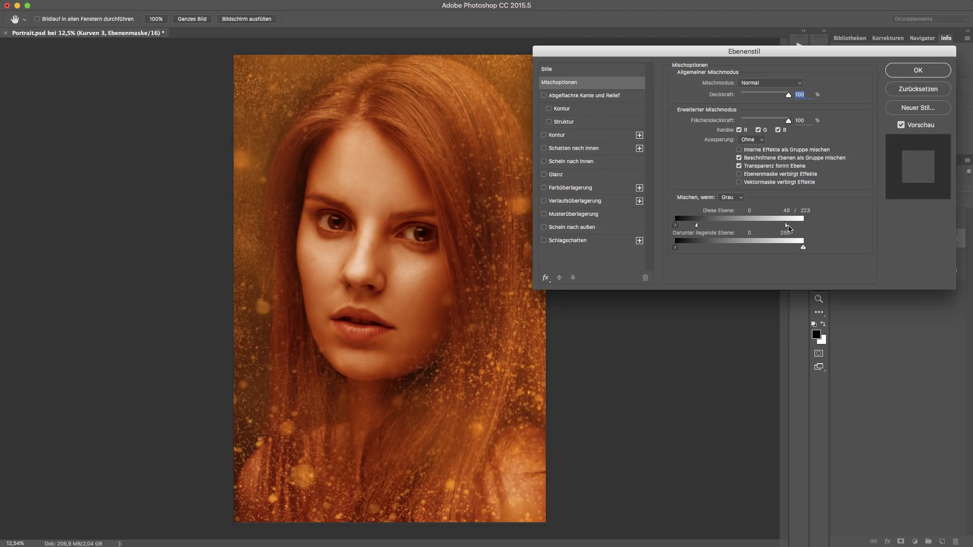
pyautogui.moveTo(788, 229); pyautogui.dragTo(800, 228)
pyautogui.moveTo(697, 228); pyautogui.dragTo(705, 228)
pyautogui.click(910, 72)
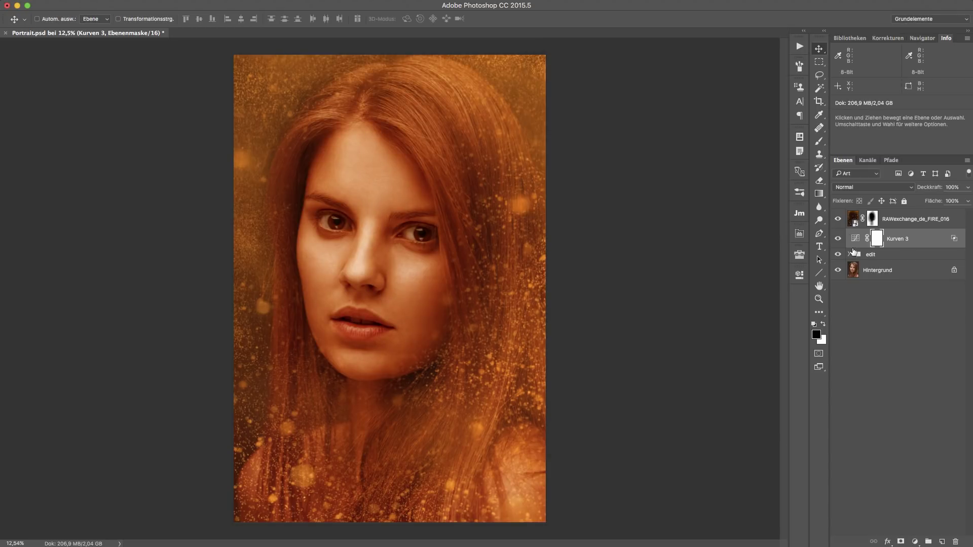
# Compare Kurven 3 on and off, deselect layers, then return to the fire stock in Bridge
pyautogui.click(837, 238)
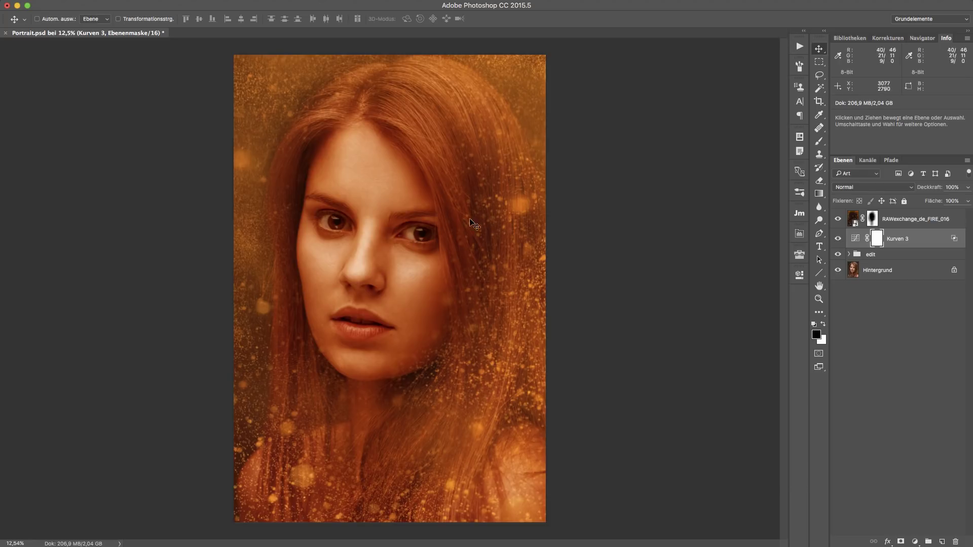
pyautogui.scroll(-5, 474, 224)
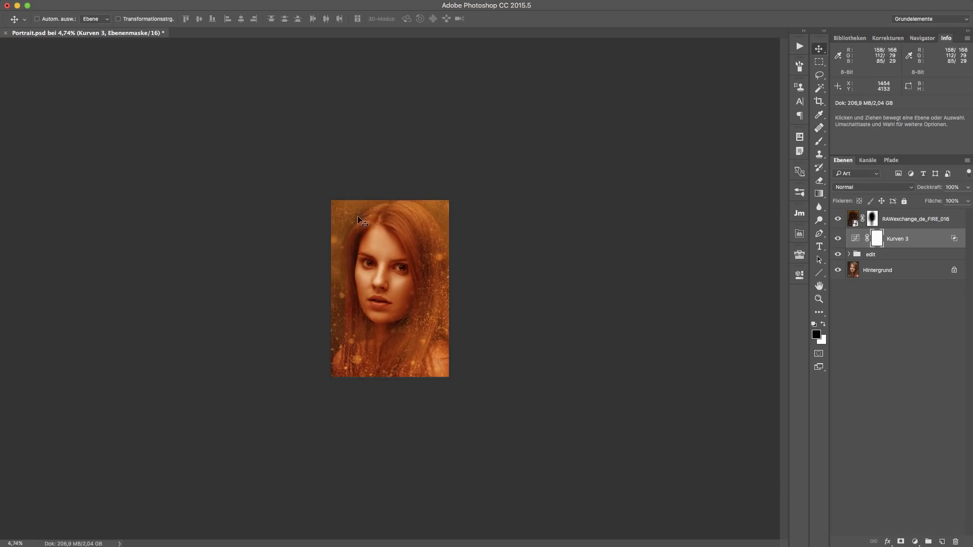
pyautogui.scroll(-2, 486, 274)
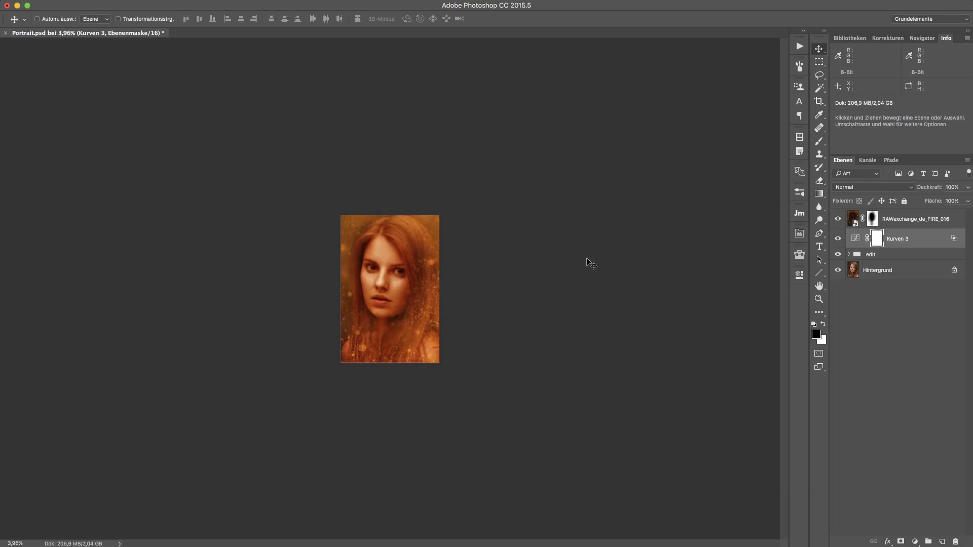
pyautogui.click(876, 376)
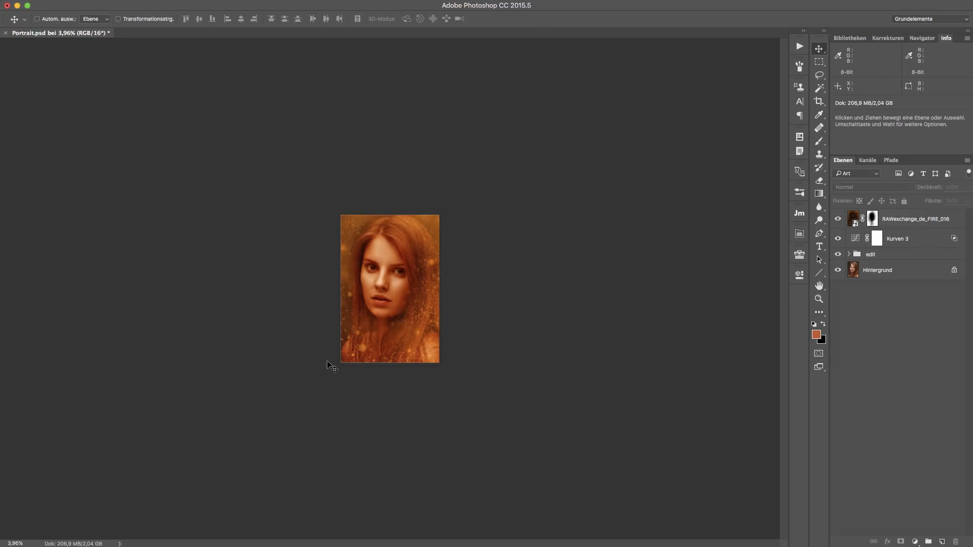
pyautogui.scroll(5, 434, 337)
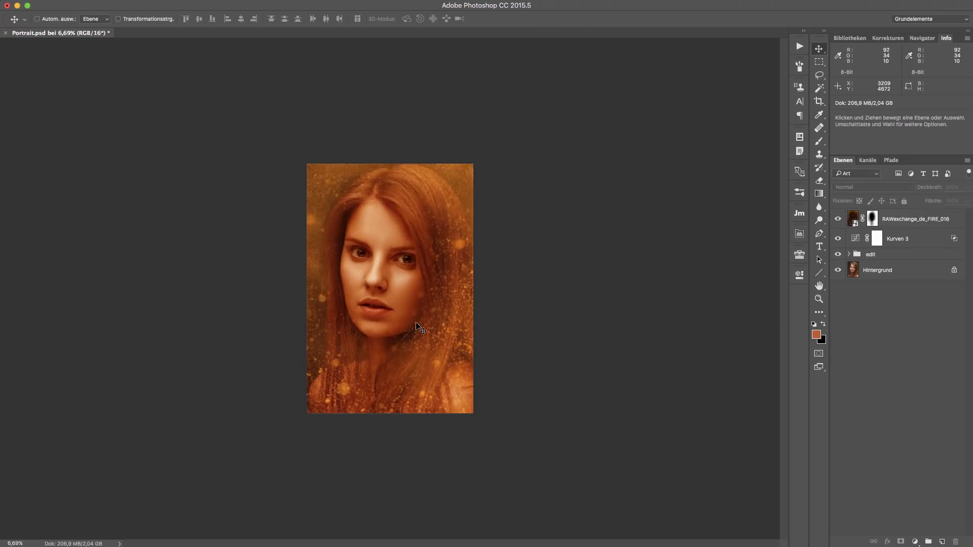
pyautogui.scroll(2, 409, 326)
pyautogui.scroll(3, 415, 326)
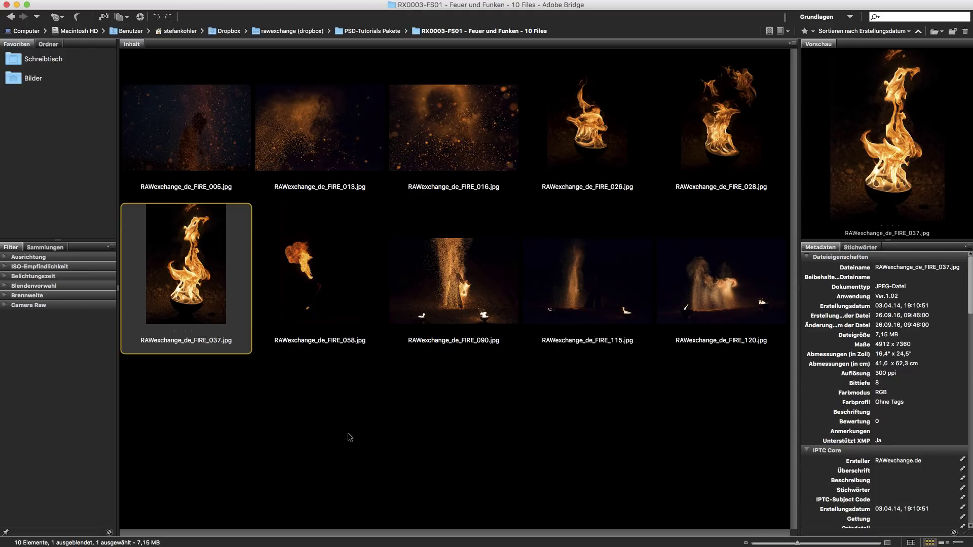
pyautogui.click(350, 436)
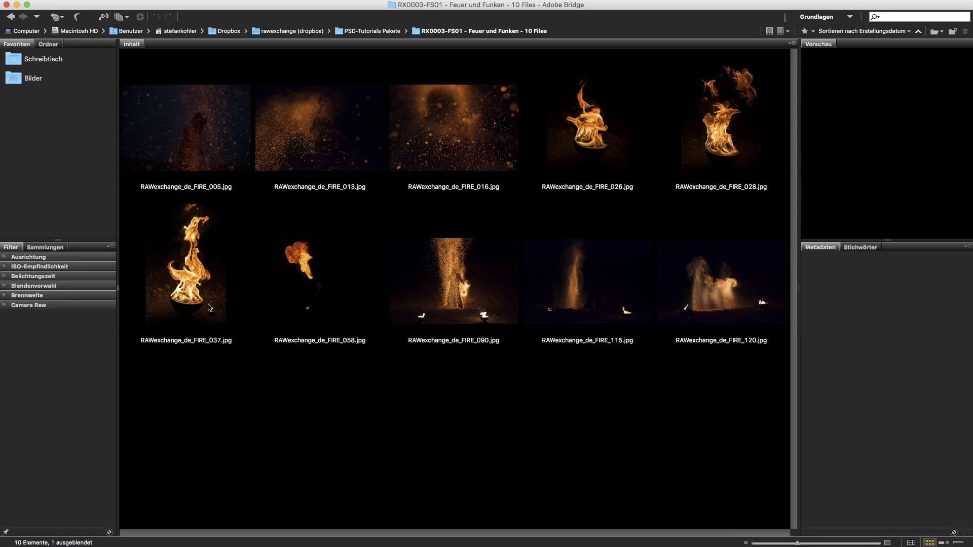
pyautogui.click(318, 270)
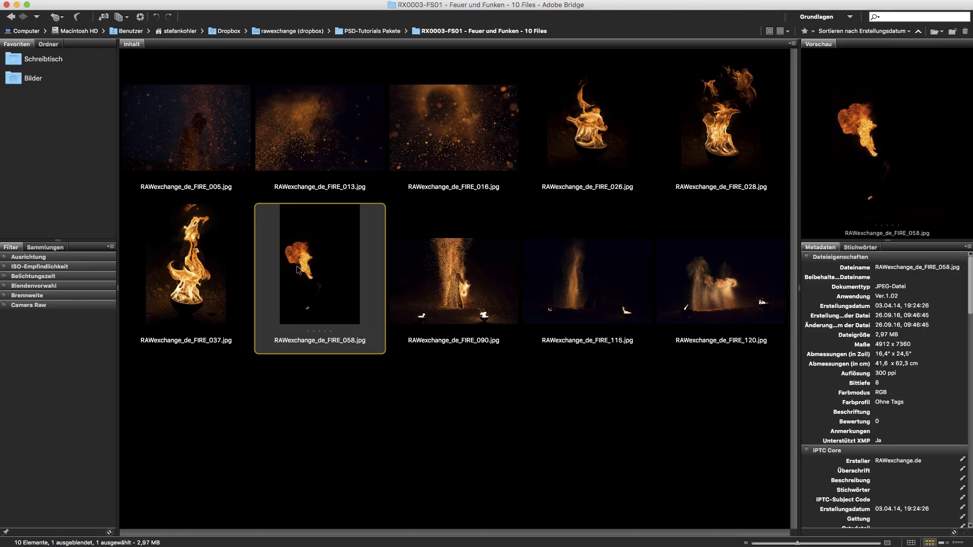
pyautogui.press('space')
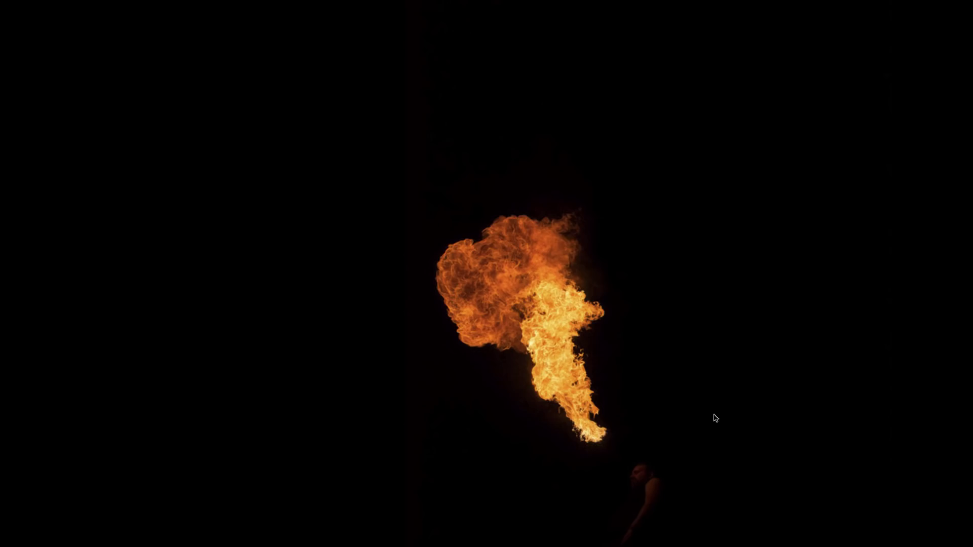
pyautogui.click(596, 342)
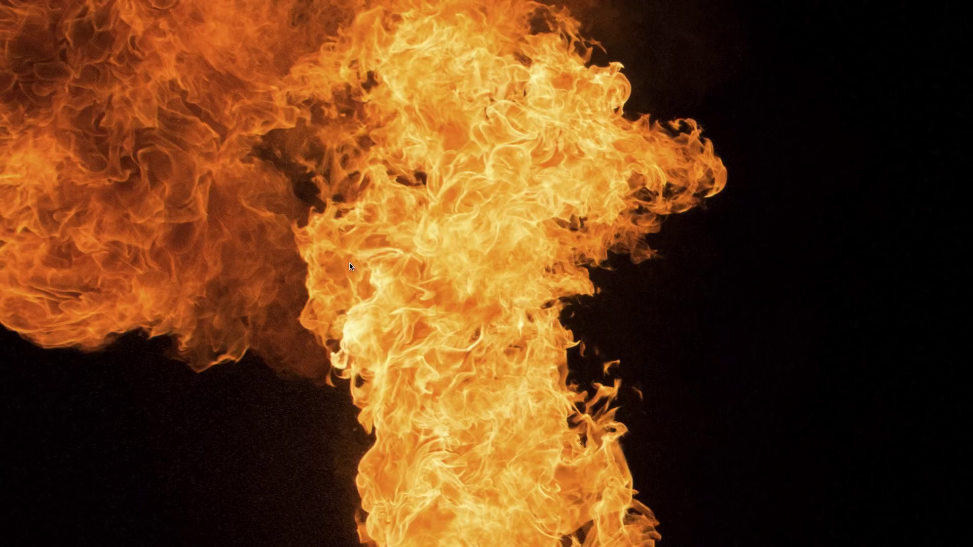
pyautogui.moveTo(349, 262); pyautogui.dragTo(475, 298)
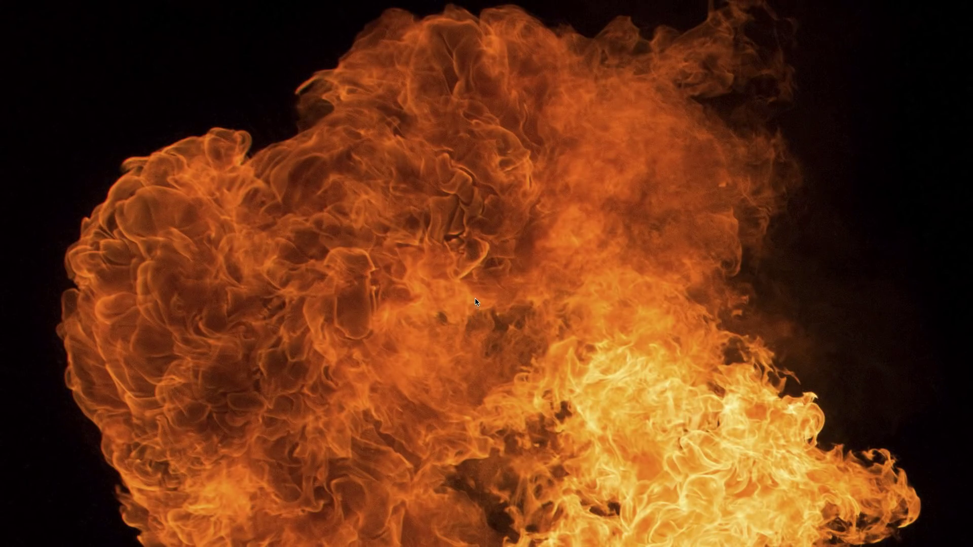
pyautogui.click(476, 298)
pyautogui.press('space')
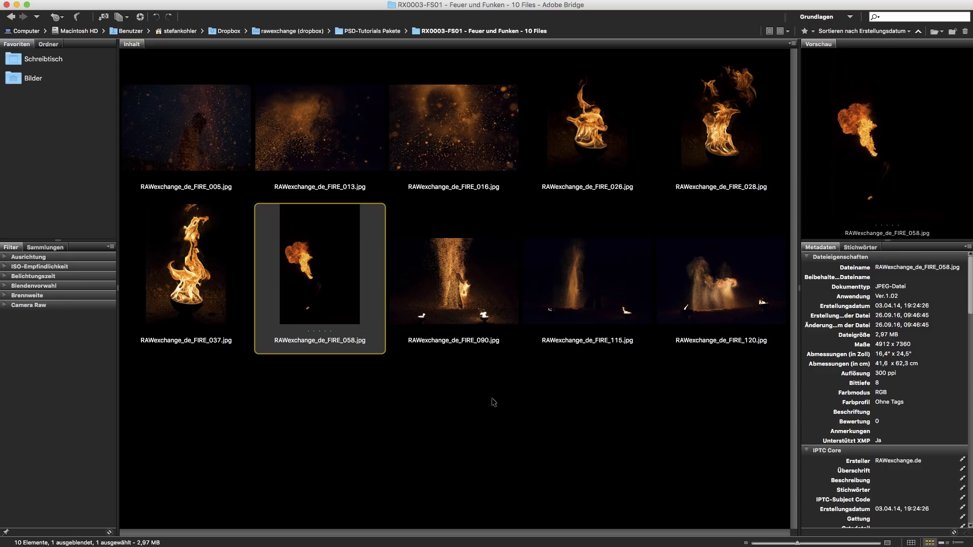
pyautogui.click(588, 427)
pyautogui.click(457, 283)
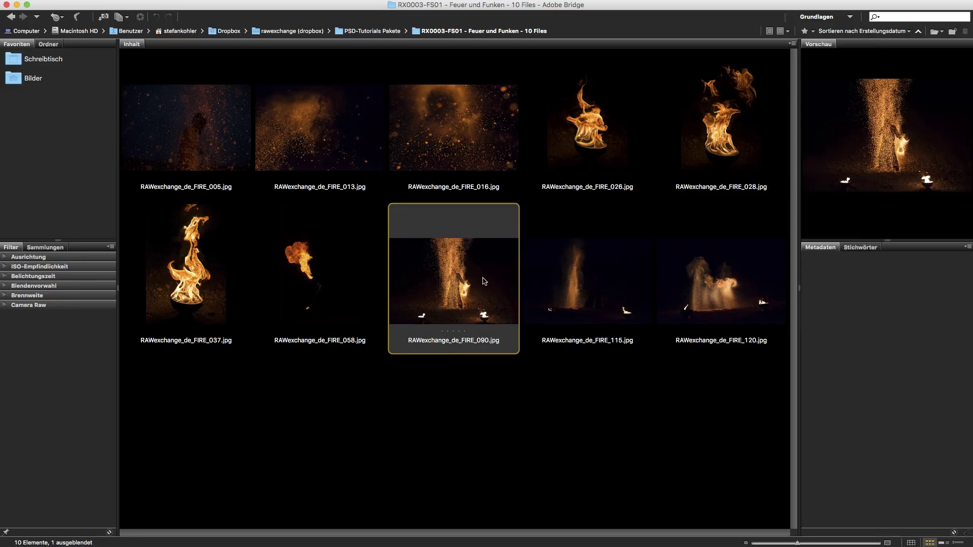
pyautogui.press('space')
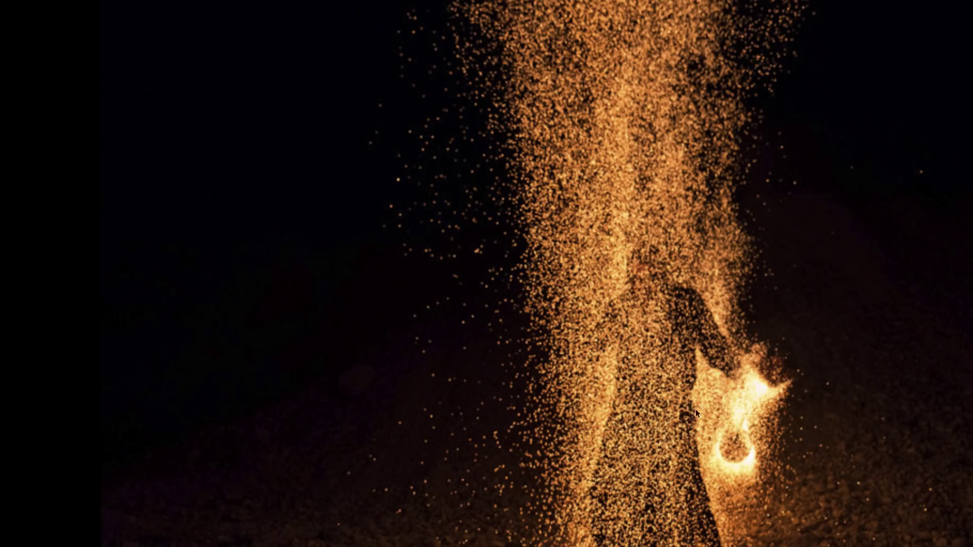
pyautogui.click(677, 416)
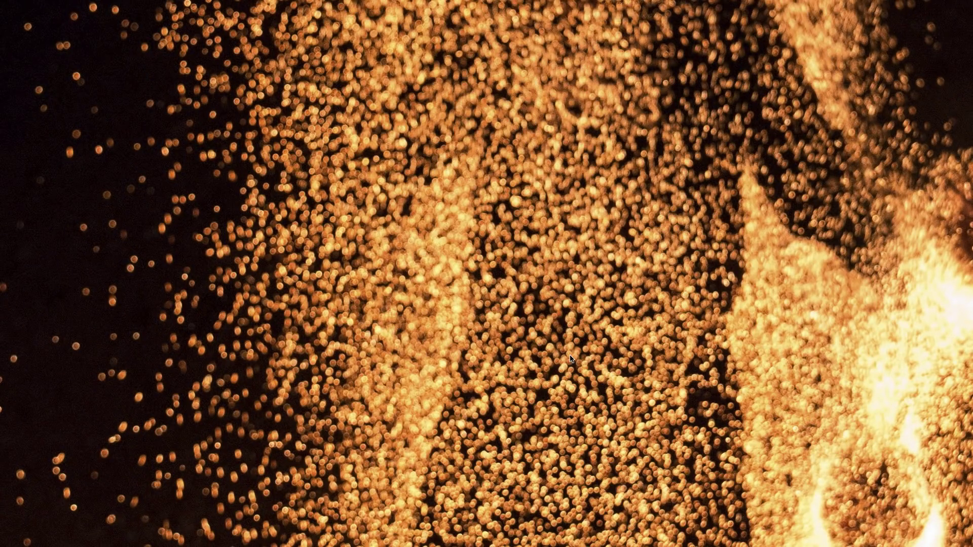
pyautogui.click(421, 338)
pyautogui.press('space')
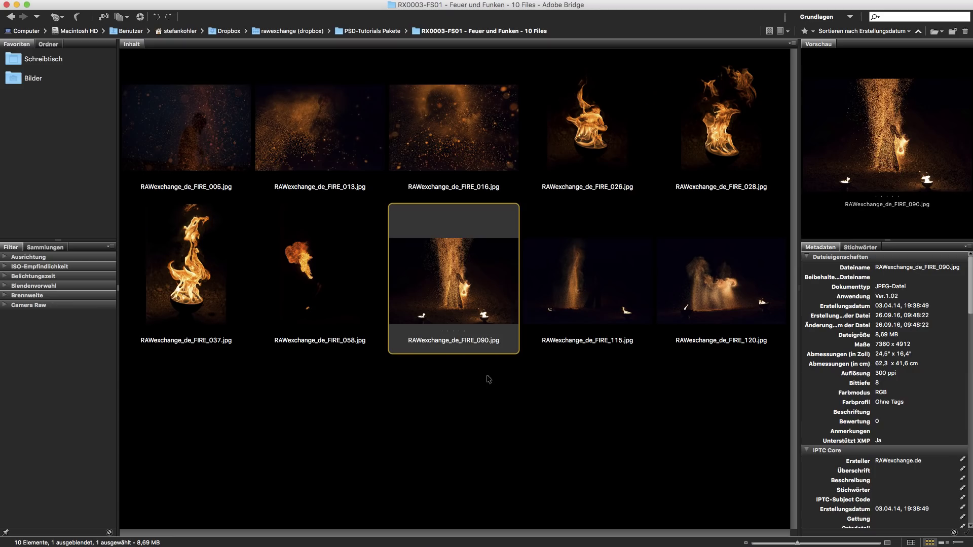
pyautogui.press('Right')
pyautogui.click(695, 425)
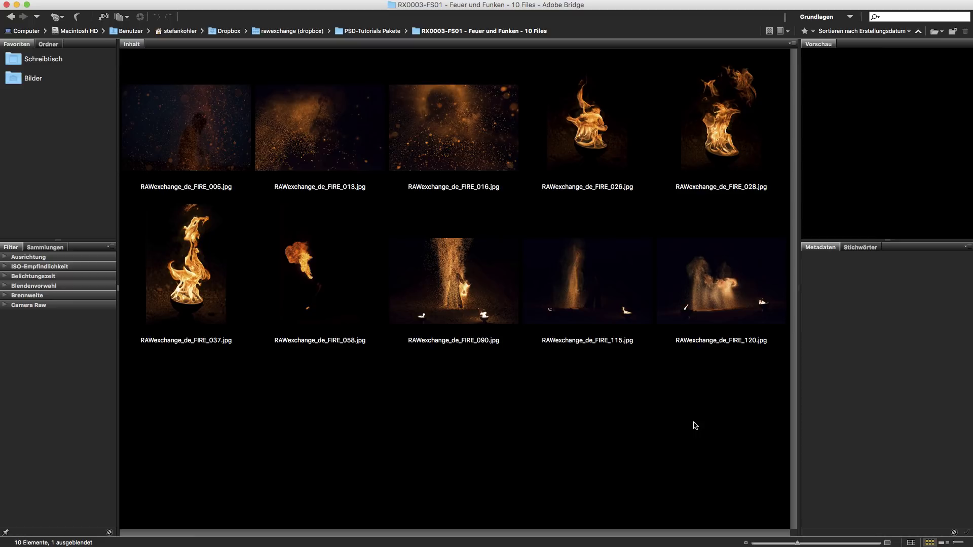